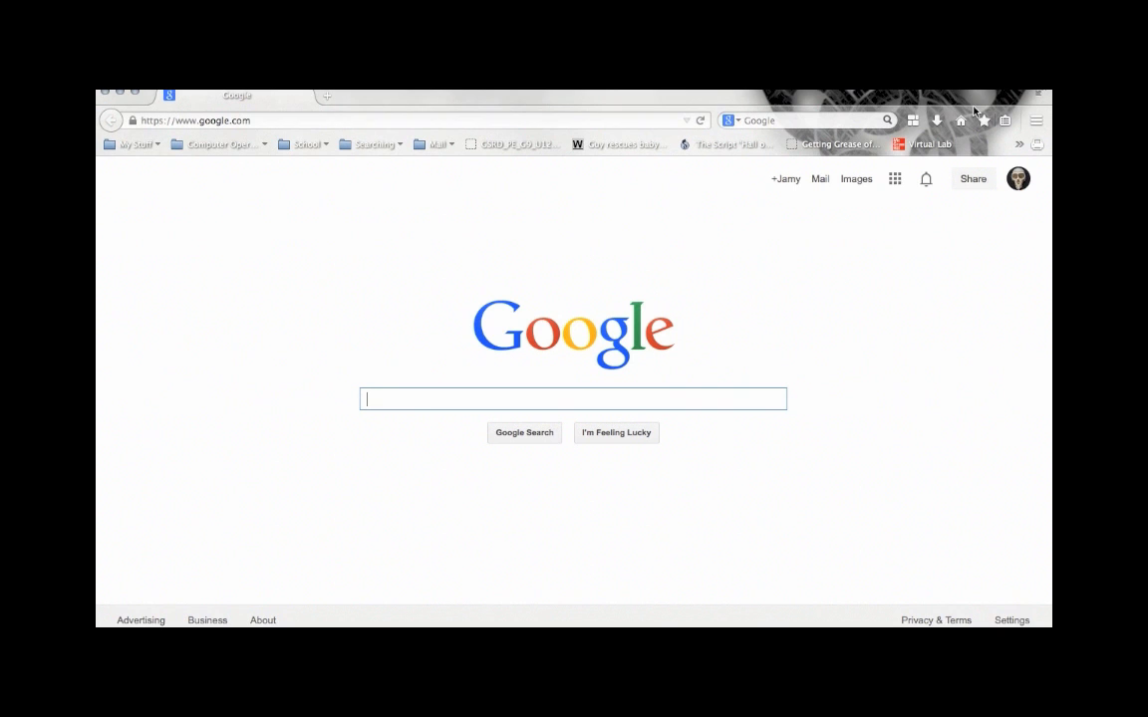
Step: Open the Firefox preferences and show the General settings
{"action": "left_click", "coordinate": [959, 123]}
{"action": "key", "text": "super+comma"}
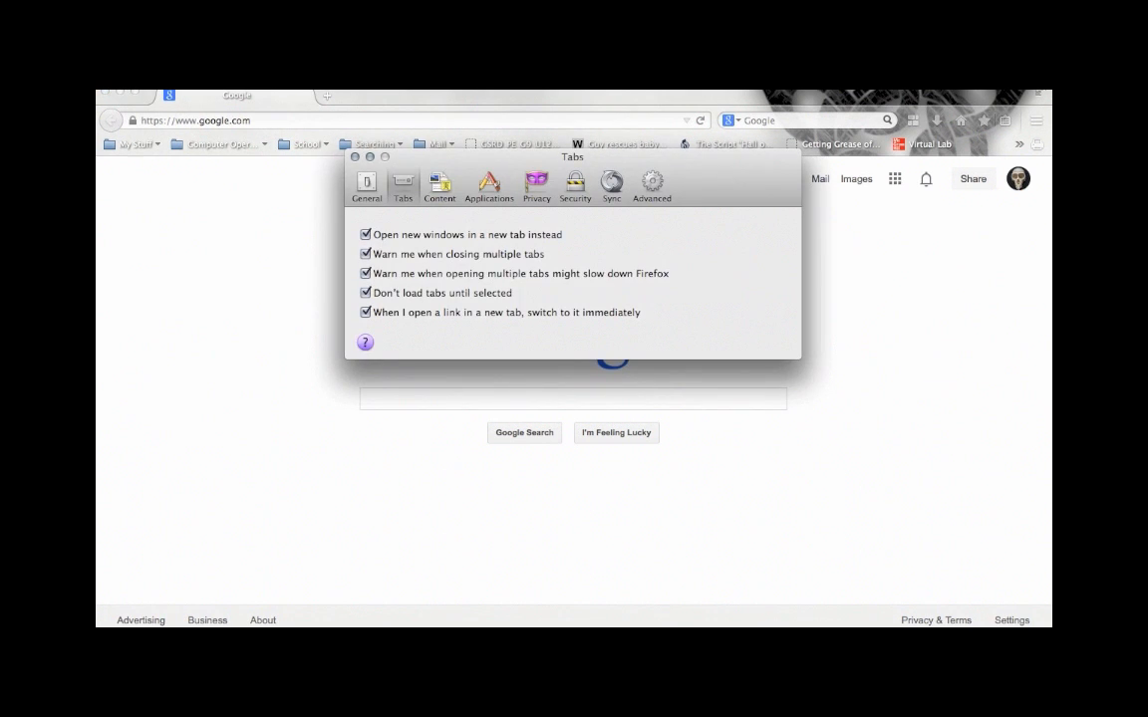
{"action": "left_click", "coordinate": [367, 185]}
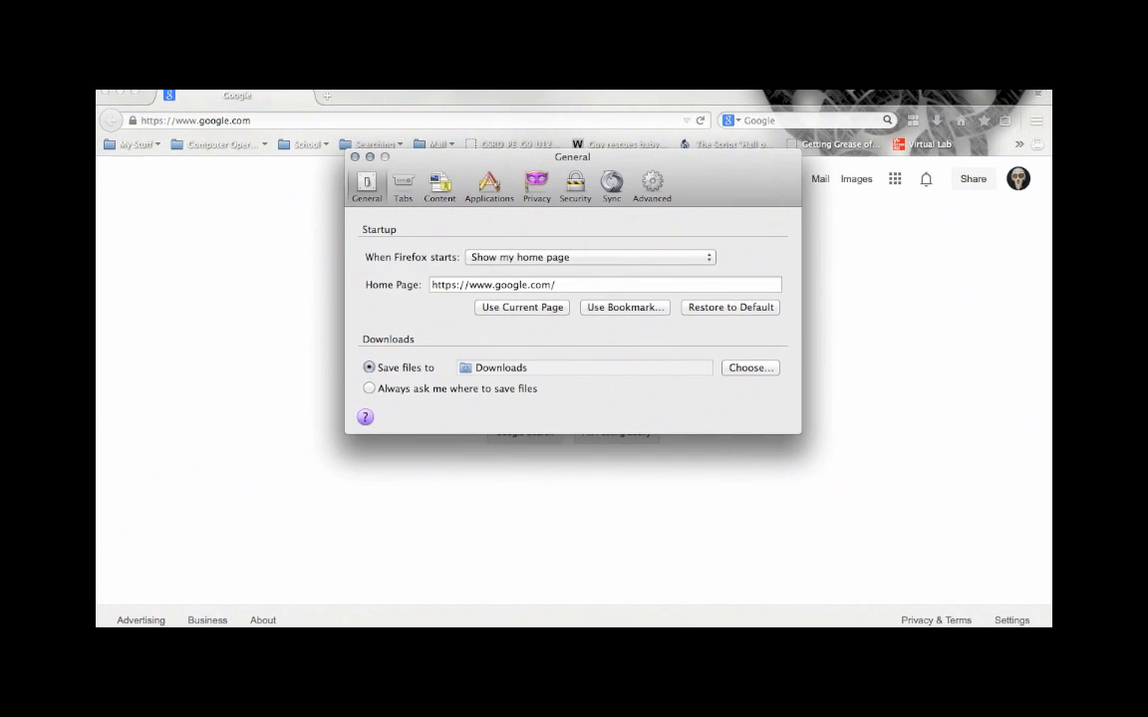
{"action": "left_click", "coordinate": [150, 79]}
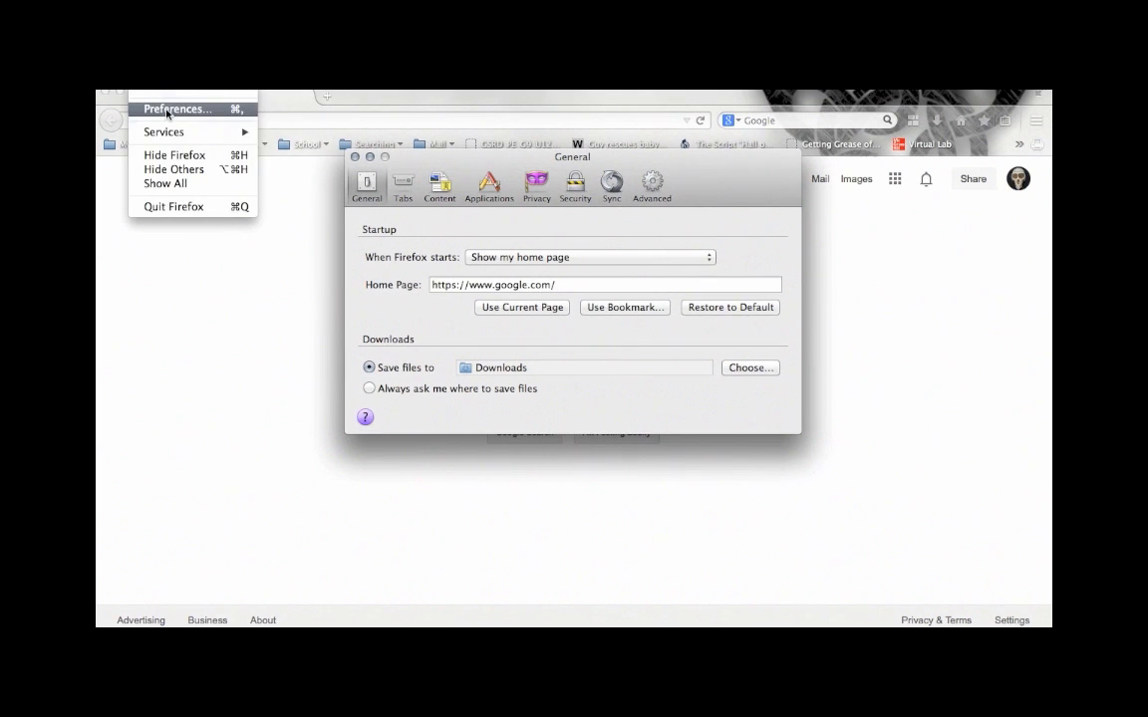
{"action": "left_click", "coordinate": [167, 111]}
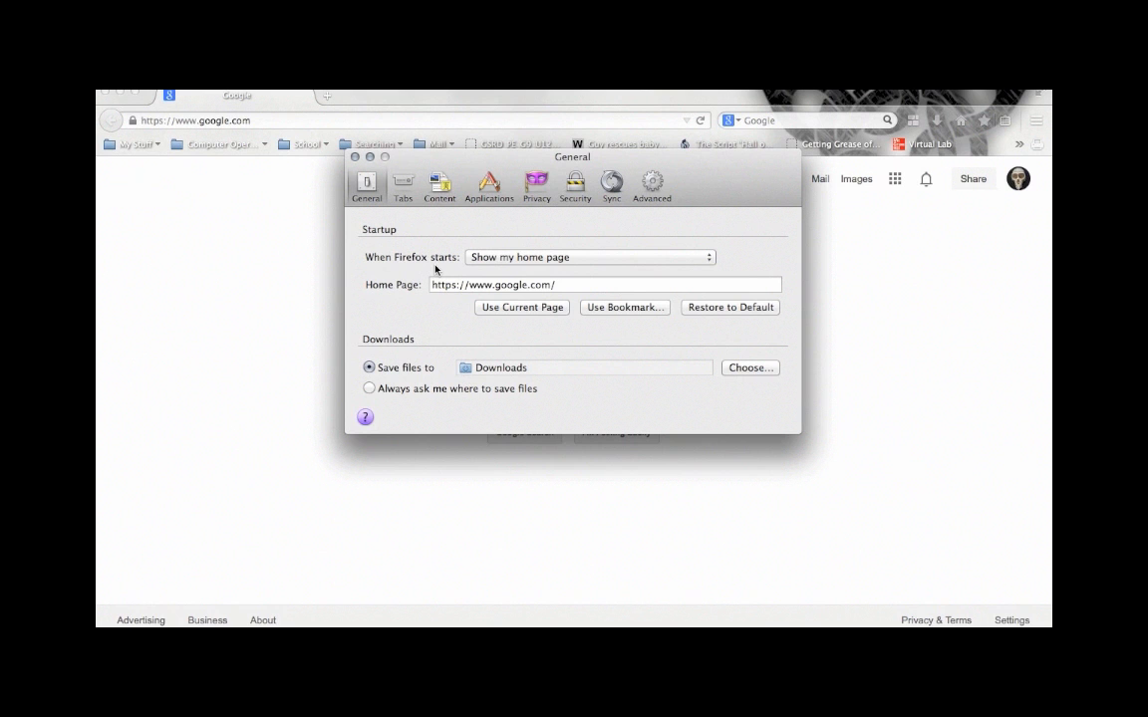
Step: Examine the startup choices for when Firefox starts and look at the page shown in a new tab
{"action": "left_click", "coordinate": [488, 257]}
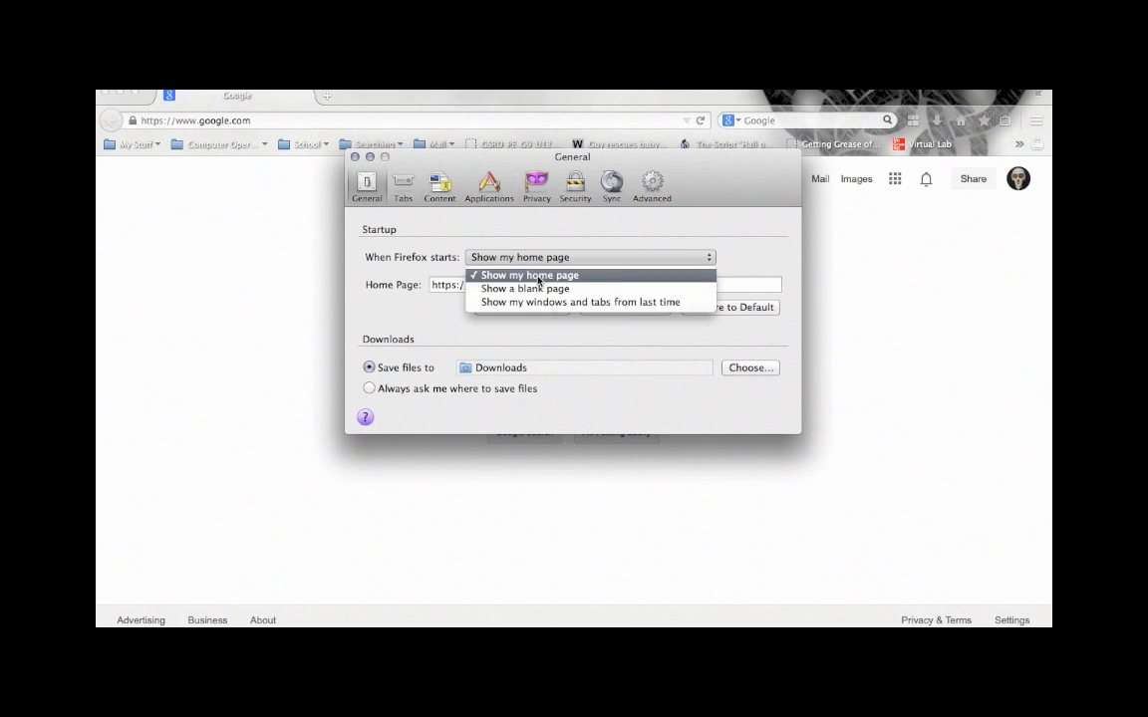
{"action": "left_click", "coordinate": [337, 96]}
{"action": "left_click", "coordinate": [329, 95]}
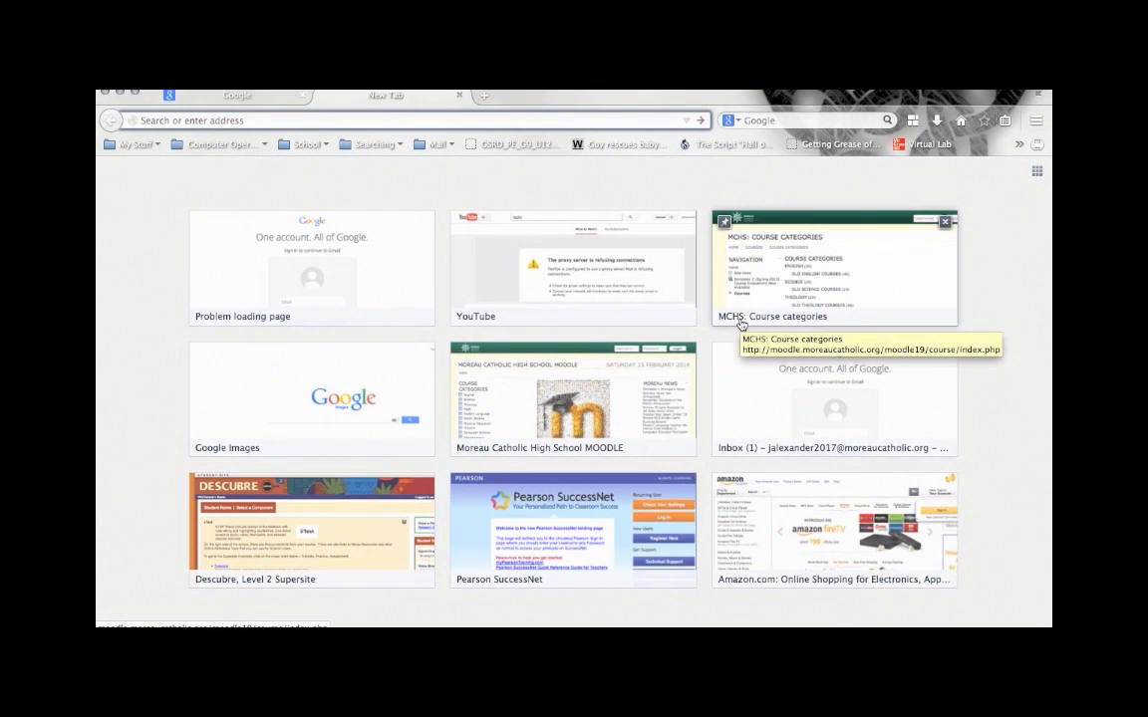
{"action": "left_click", "coordinate": [458, 96]}
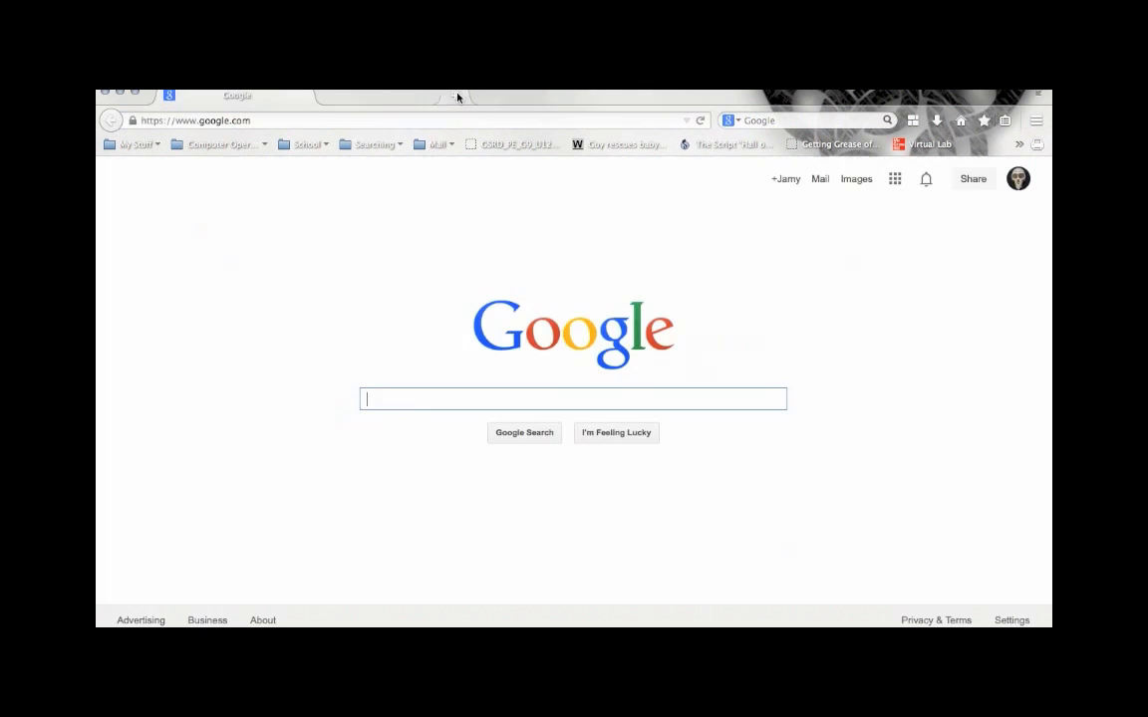
{"action": "key", "text": "ctrl+Down"}
{"action": "left_click", "coordinate": [600, 326]}
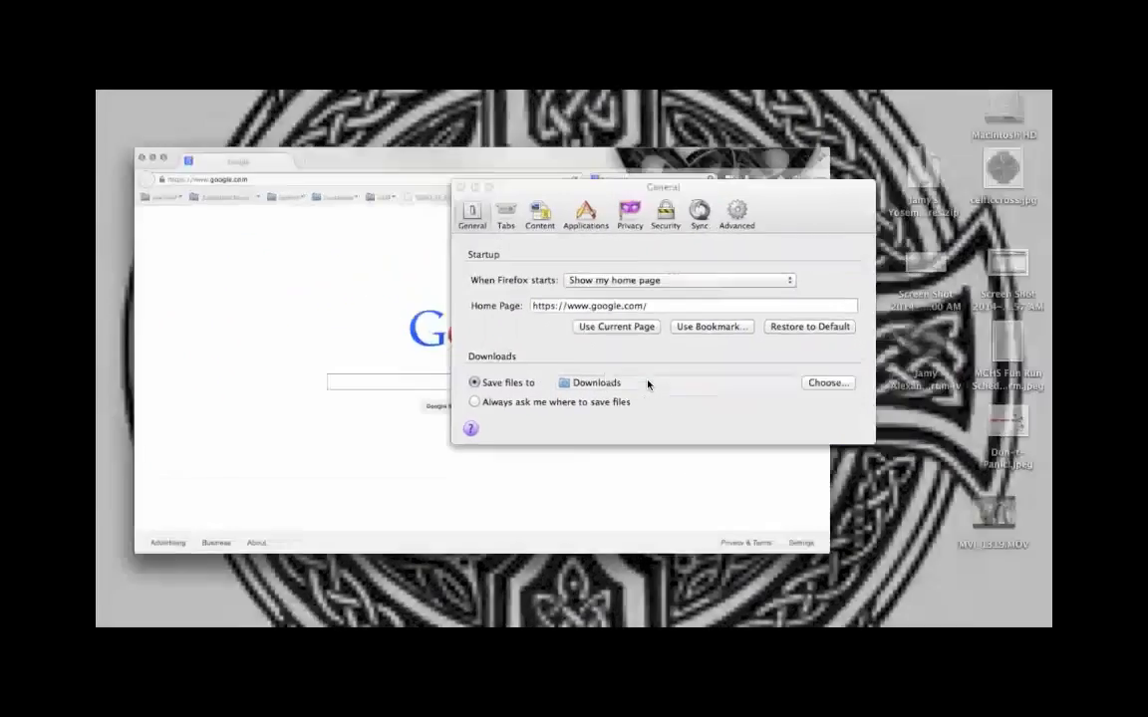
{"action": "left_click", "coordinate": [530, 259]}
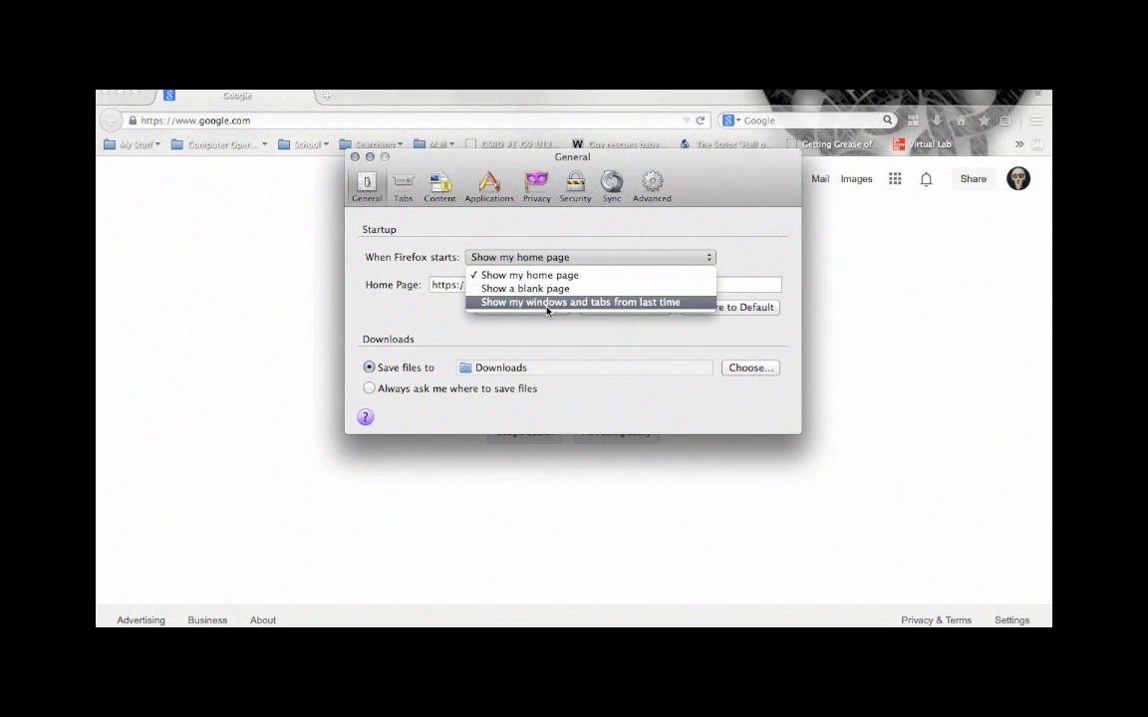
{"action": "left_click", "coordinate": [561, 334]}
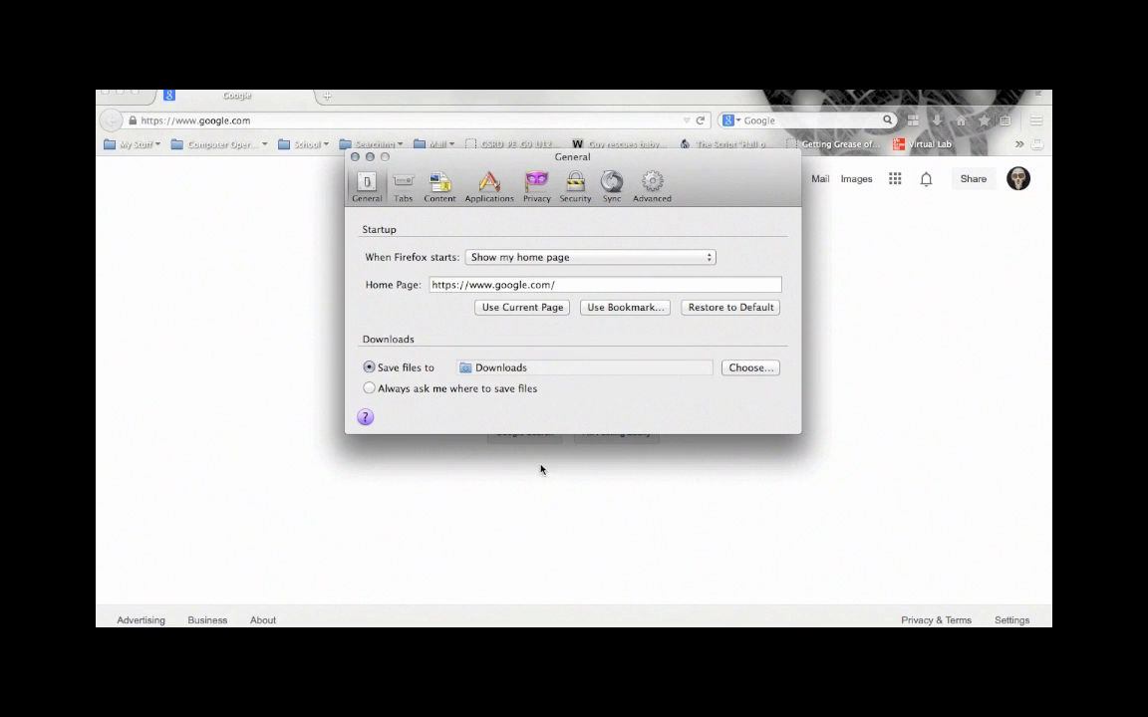
Step: Look at the Downloads folder's contents and try "Always ask me where to save files" before restoring "Save files to"
{"action": "left_click", "coordinate": [650, 625]}
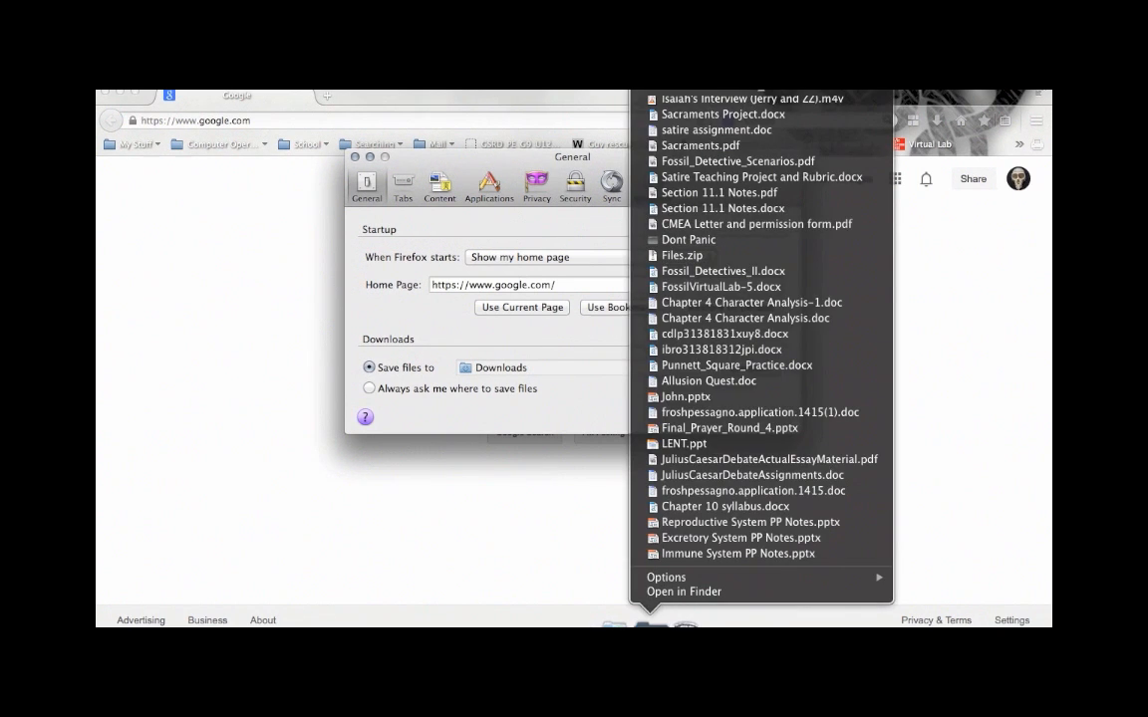
{"action": "left_click", "coordinate": [368, 389]}
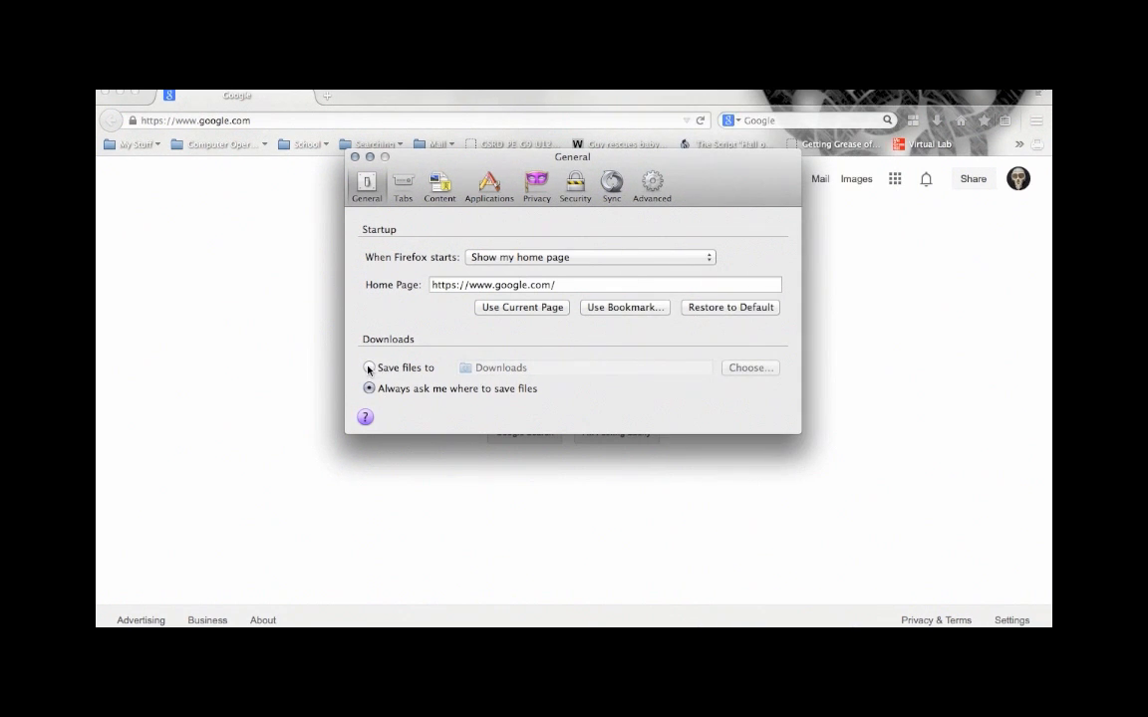
{"action": "left_click", "coordinate": [369, 369]}
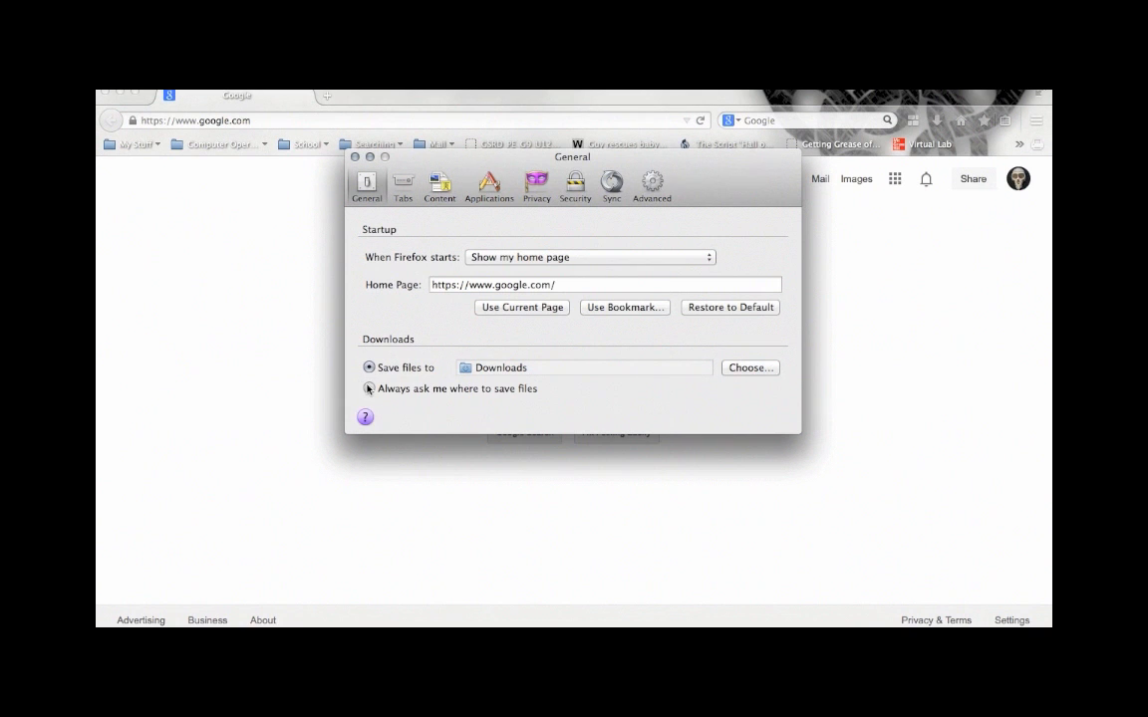
{"action": "left_click", "coordinate": [369, 388]}
{"action": "left_click", "coordinate": [368, 368]}
Step: Browse possible download folders, including Movies, Downloads and Documents, and cancel without choosing one
{"action": "left_click", "coordinate": [746, 371]}
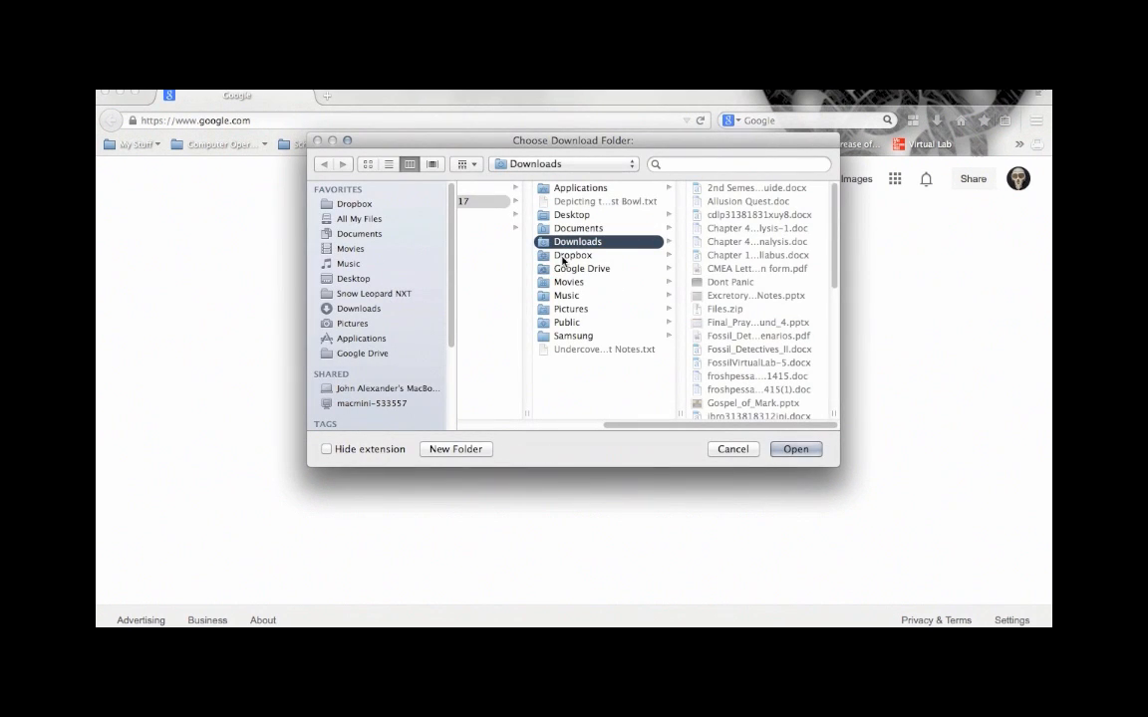
{"action": "left_click", "coordinate": [563, 255]}
{"action": "left_click", "coordinate": [572, 283]}
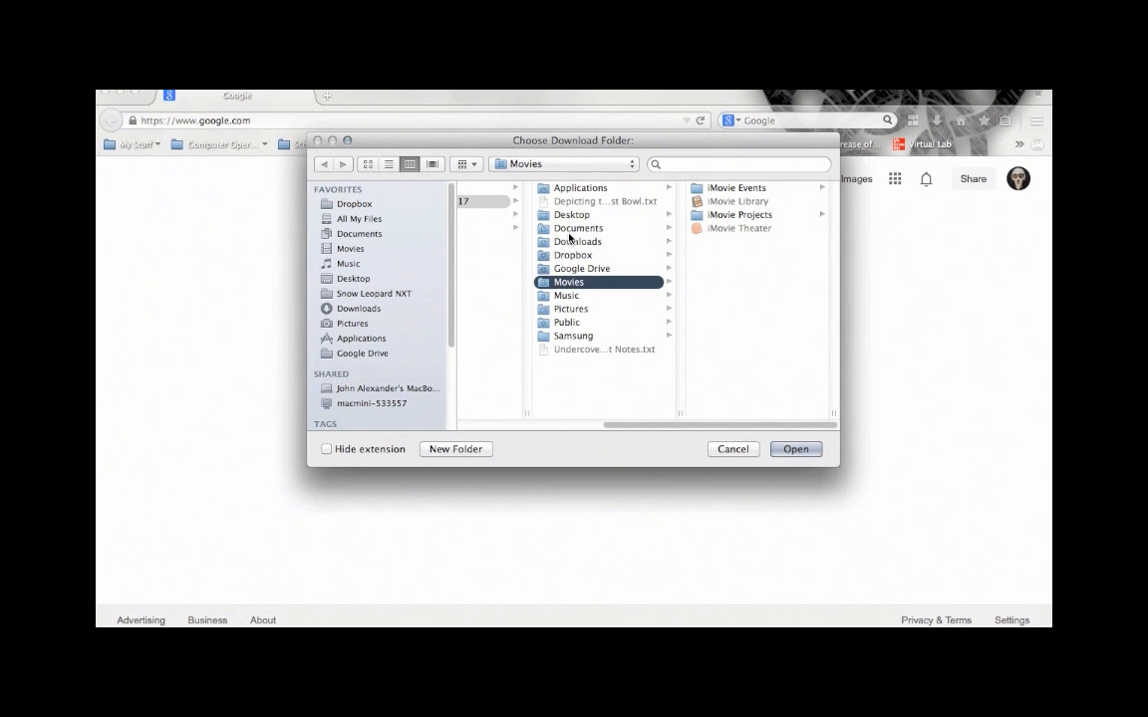
{"action": "left_click", "coordinate": [572, 231]}
{"action": "left_click", "coordinate": [572, 241]}
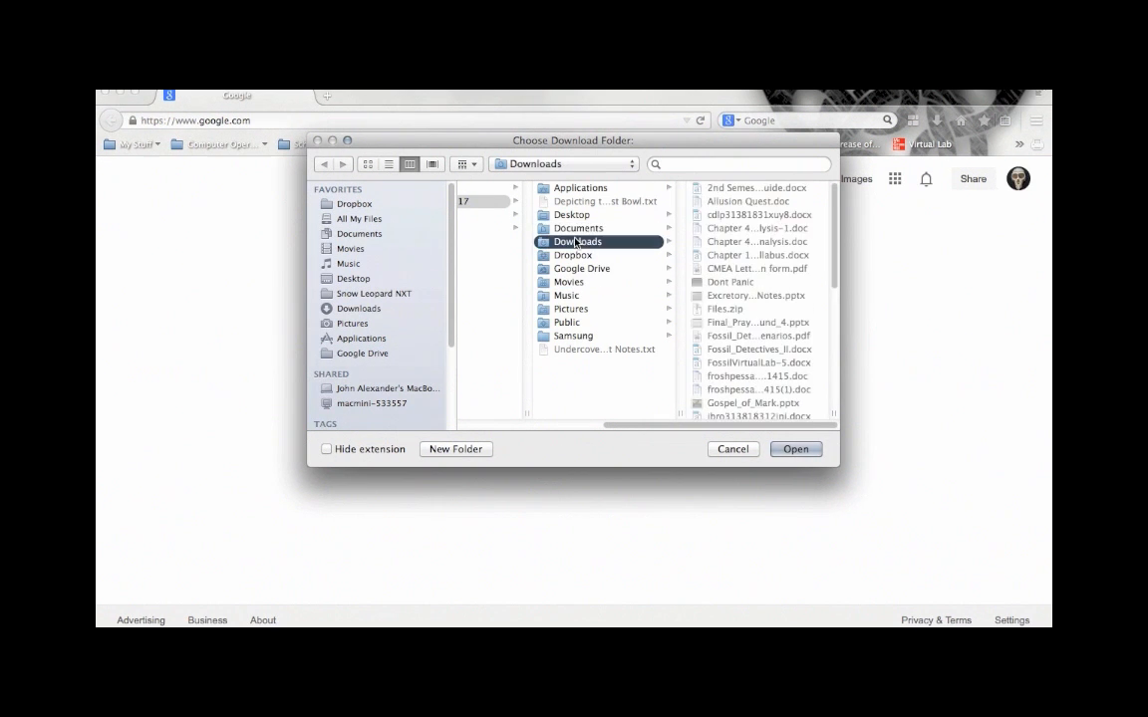
{"action": "left_click", "coordinate": [608, 229]}
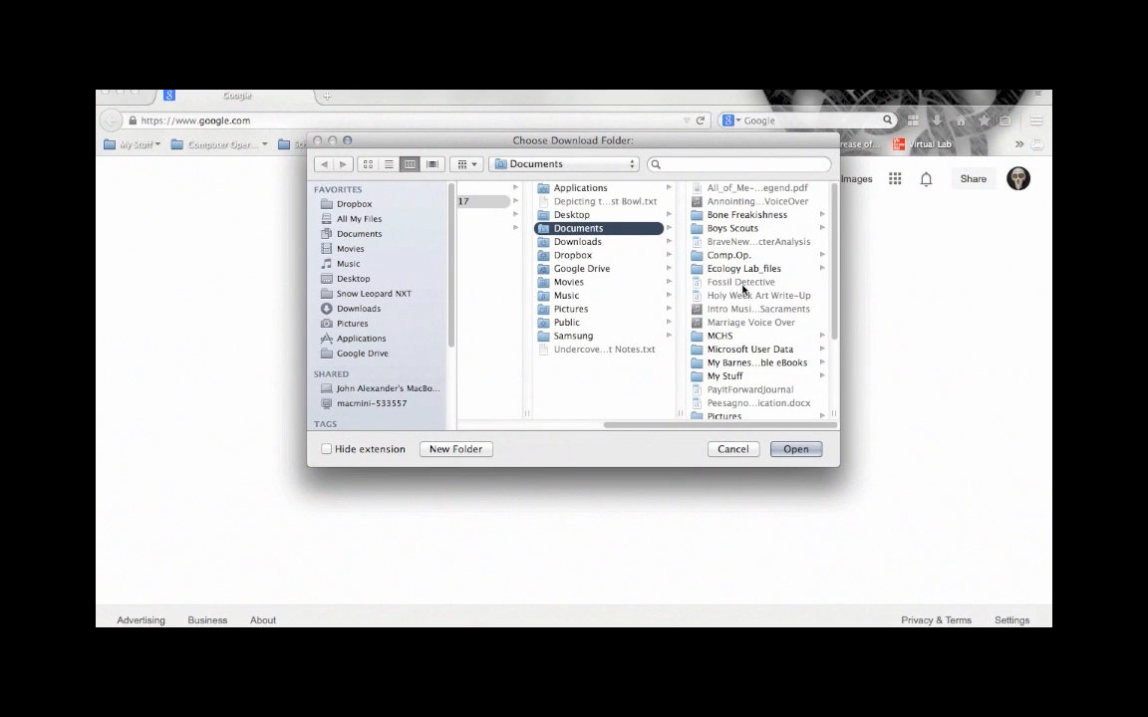
{"action": "left_click", "coordinate": [745, 449]}
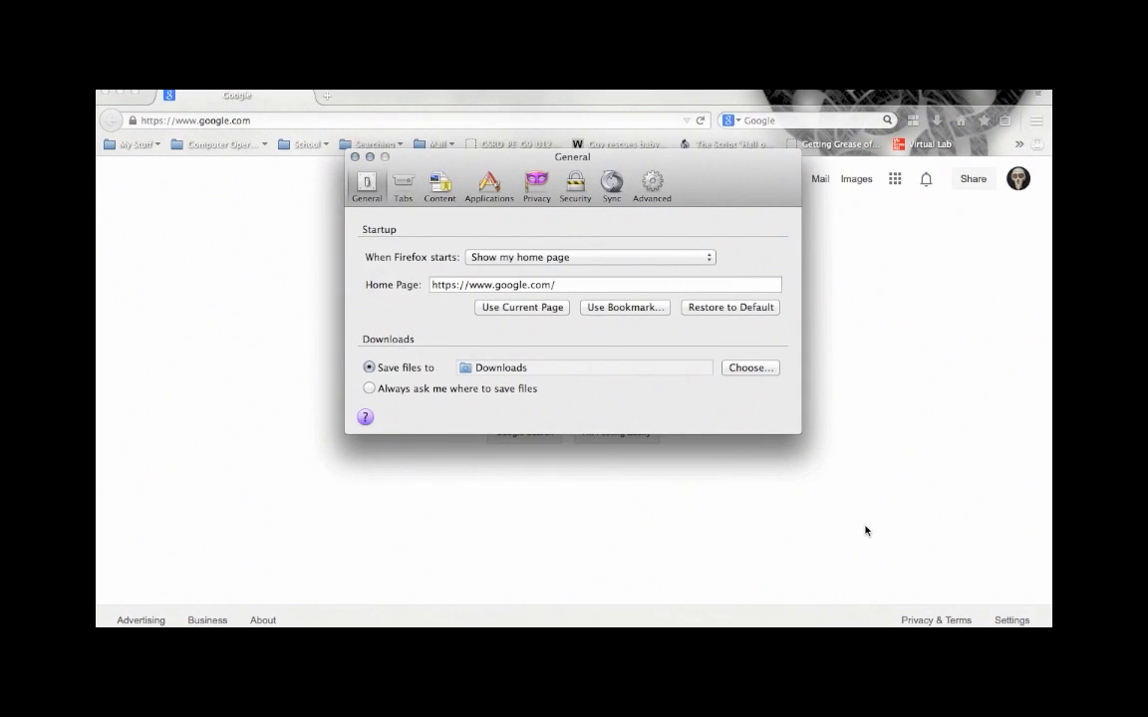
Step: Review the tab-handling preferences, briefly opening and closing a new tab as an example
{"action": "left_click", "coordinate": [403, 183]}
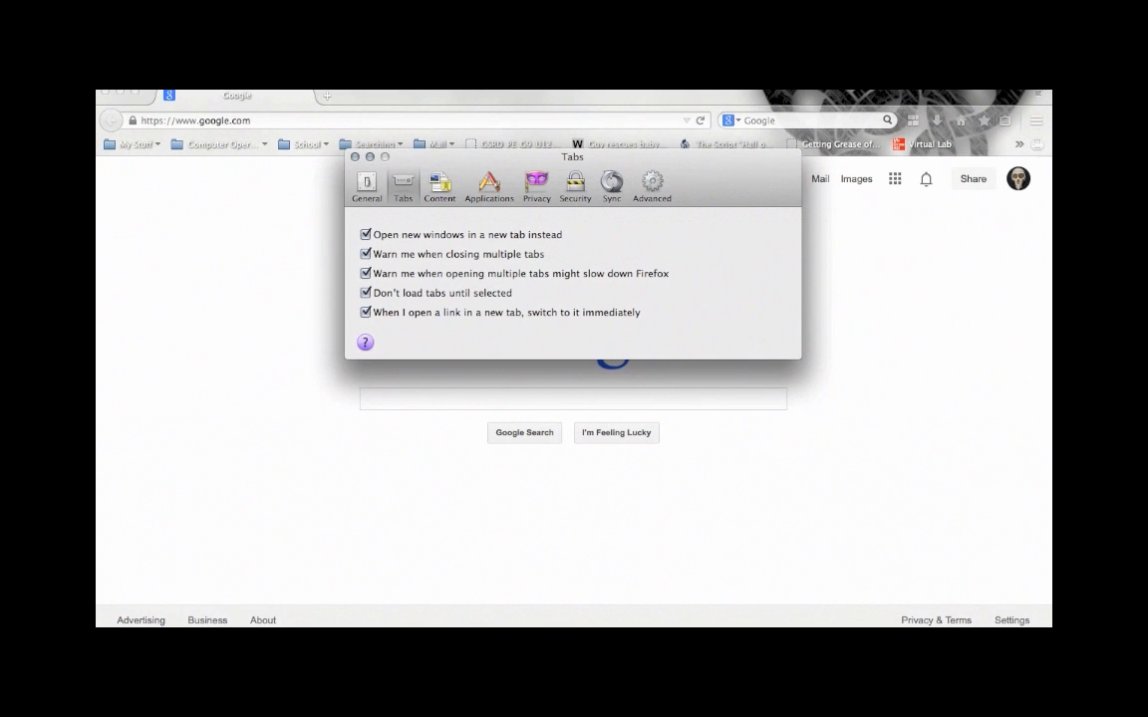
{"action": "left_click", "coordinate": [333, 96]}
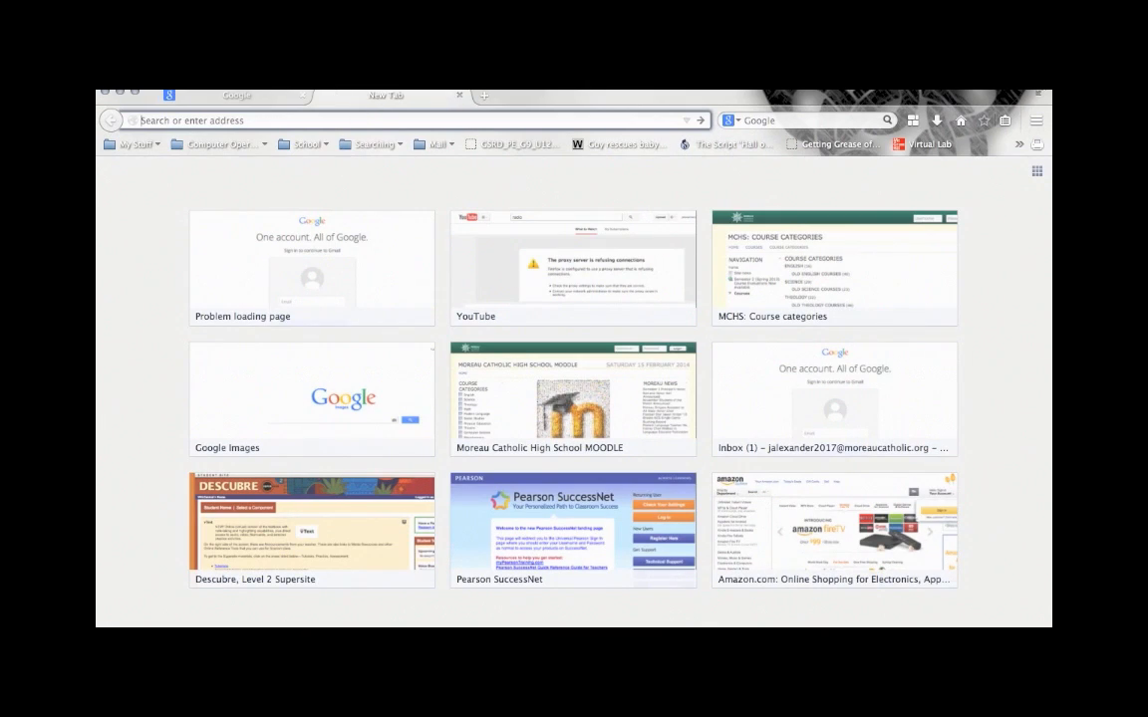
{"action": "left_click", "coordinate": [459, 95]}
{"action": "key", "text": "ctrl+Up"}
{"action": "left_click", "coordinate": [286, 246]}
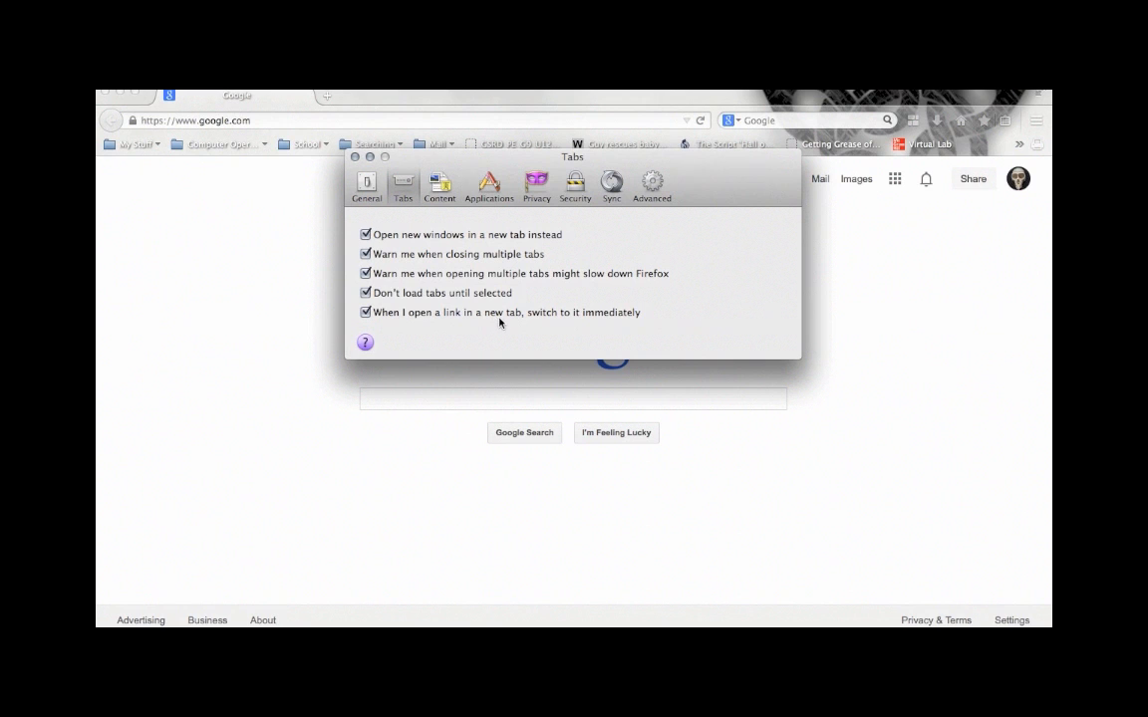
Step: Review the Content preferences and the advanced font settings, accepting them without any change
{"action": "left_click", "coordinate": [439, 184]}
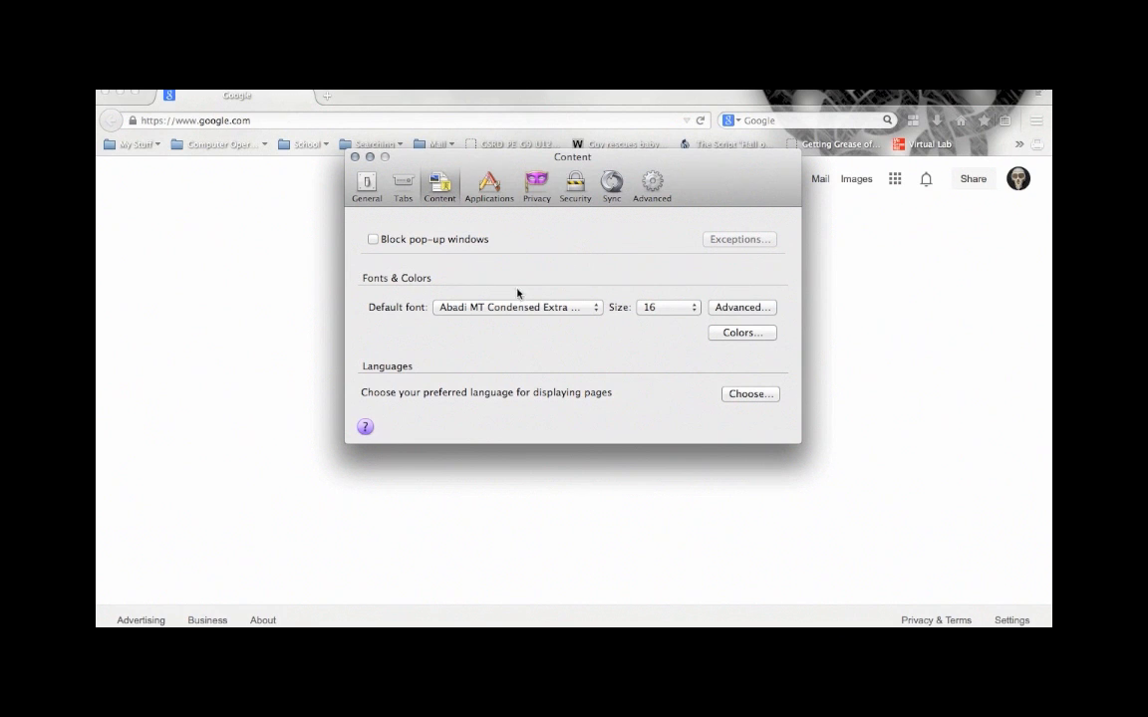
{"action": "left_click", "coordinate": [753, 311]}
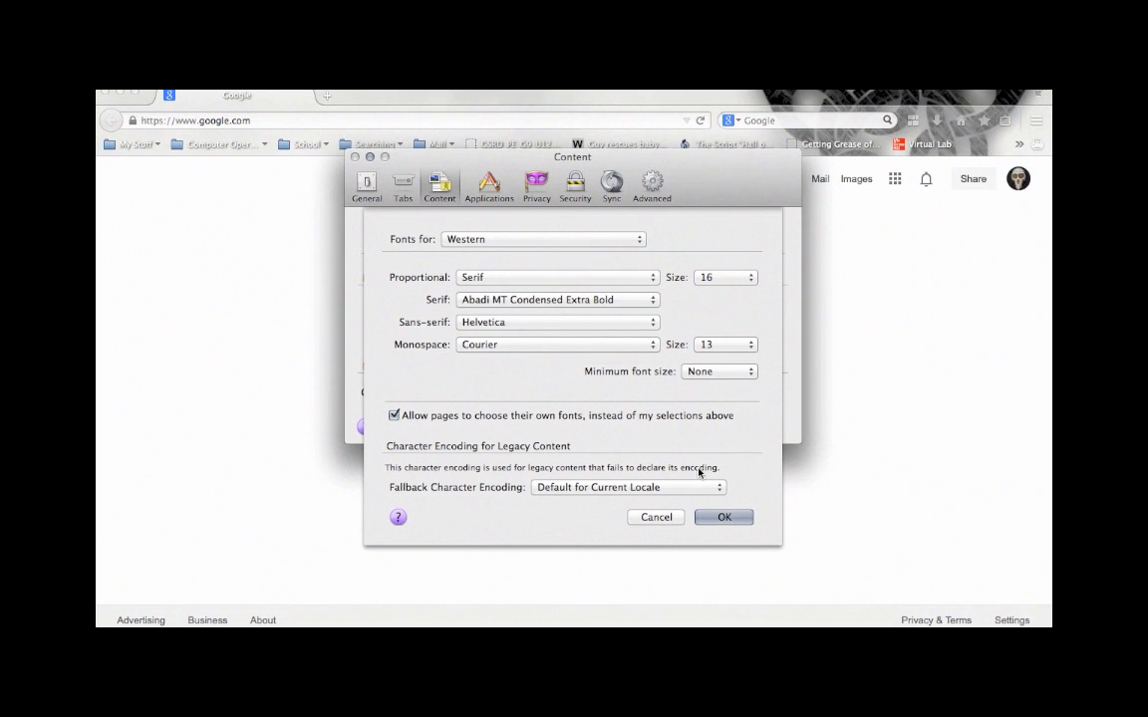
{"action": "left_click", "coordinate": [721, 512]}
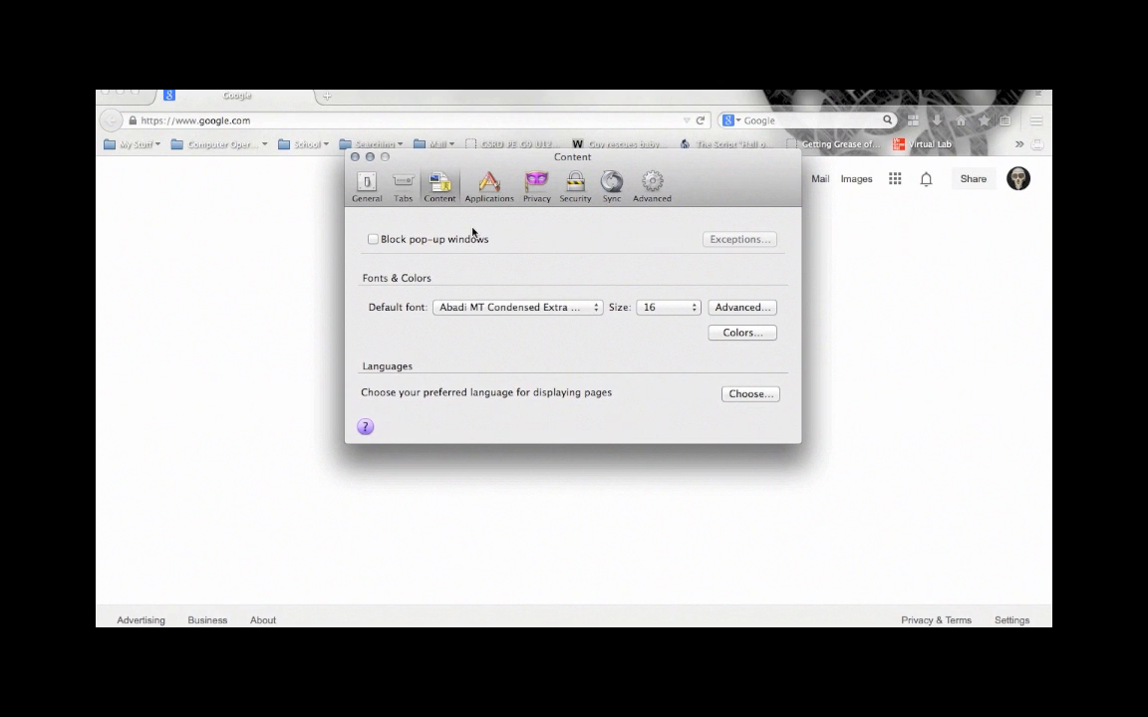
Step: Examine the full list of content types and the actions assigned to them in the Applications preferences
{"action": "left_click", "coordinate": [498, 186]}
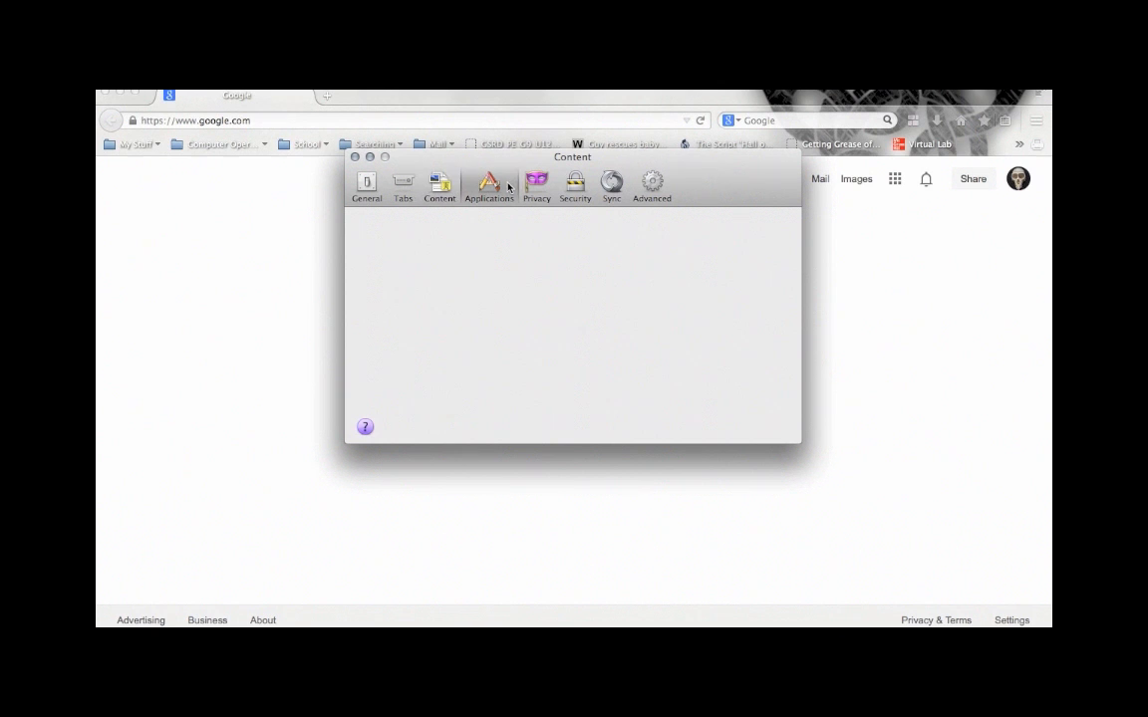
{"action": "scroll", "coordinate": [404, 317], "scroll_direction": "down", "scroll_amount": 3}
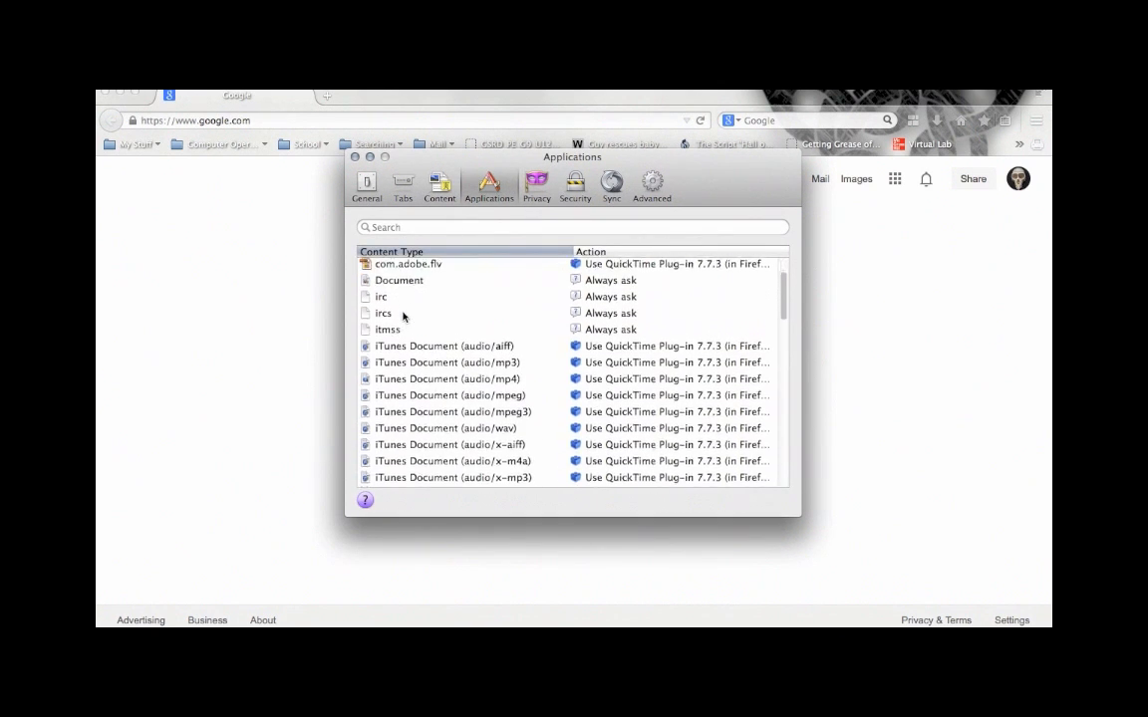
{"action": "scroll", "coordinate": [403, 317], "scroll_direction": "down", "scroll_amount": 3}
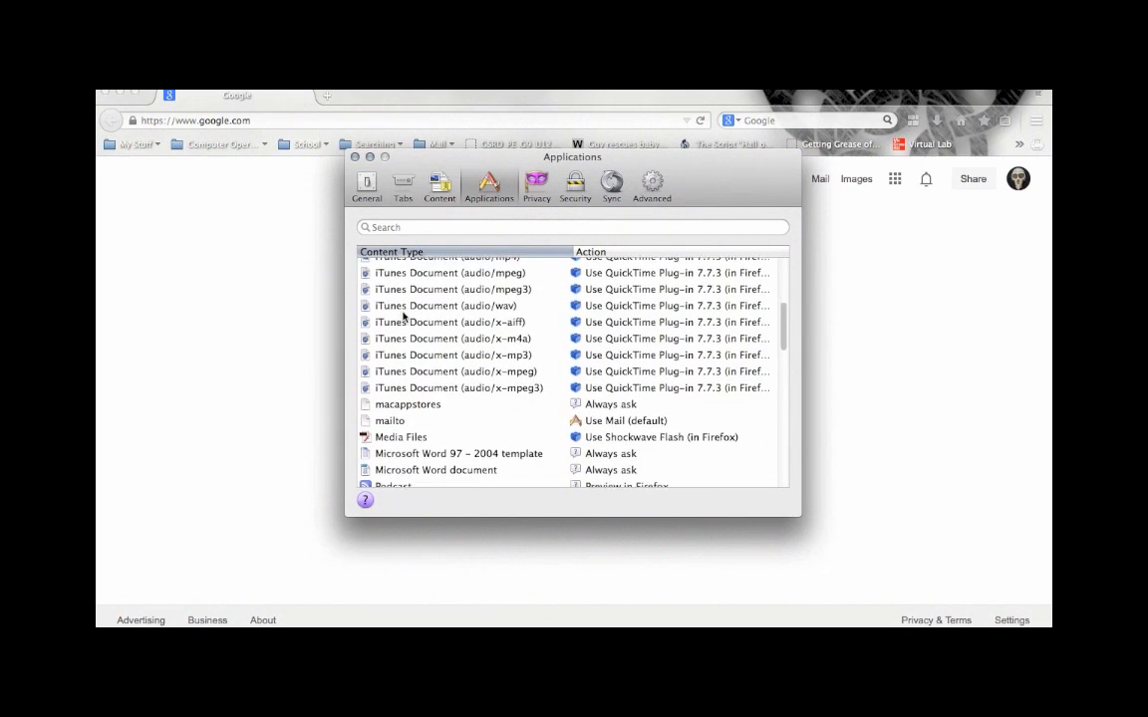
{"action": "scroll", "coordinate": [403, 317], "scroll_direction": "down", "scroll_amount": 5}
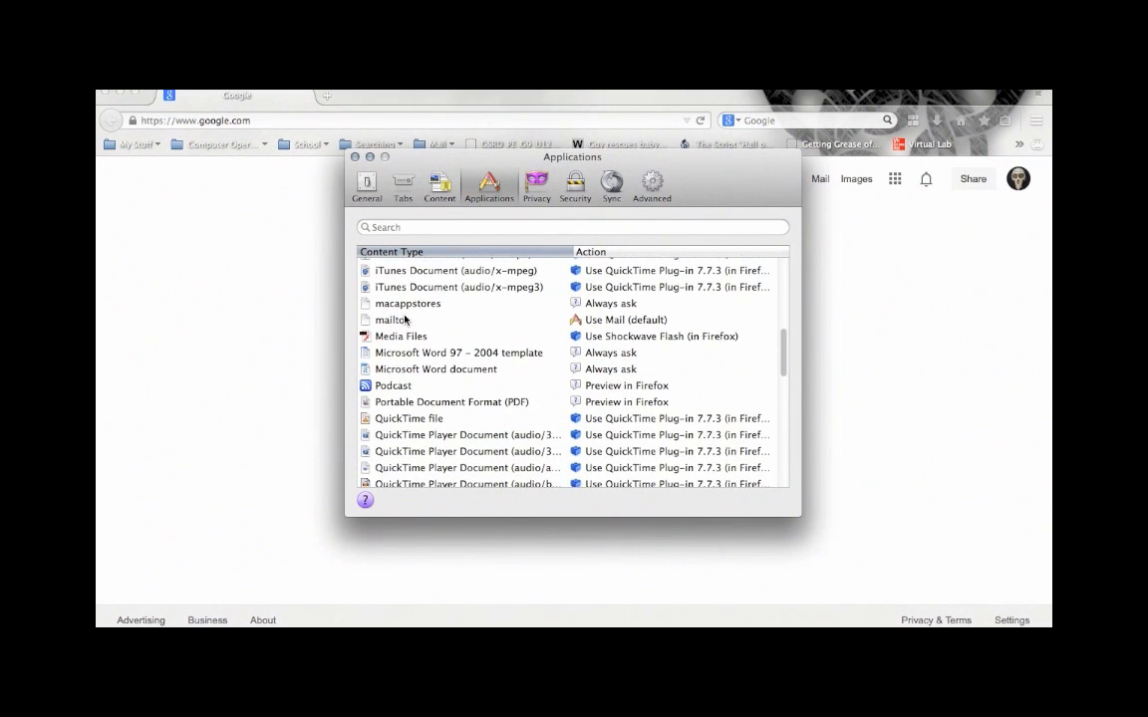
{"action": "scroll", "coordinate": [404, 317], "scroll_direction": "down", "scroll_amount": 8}
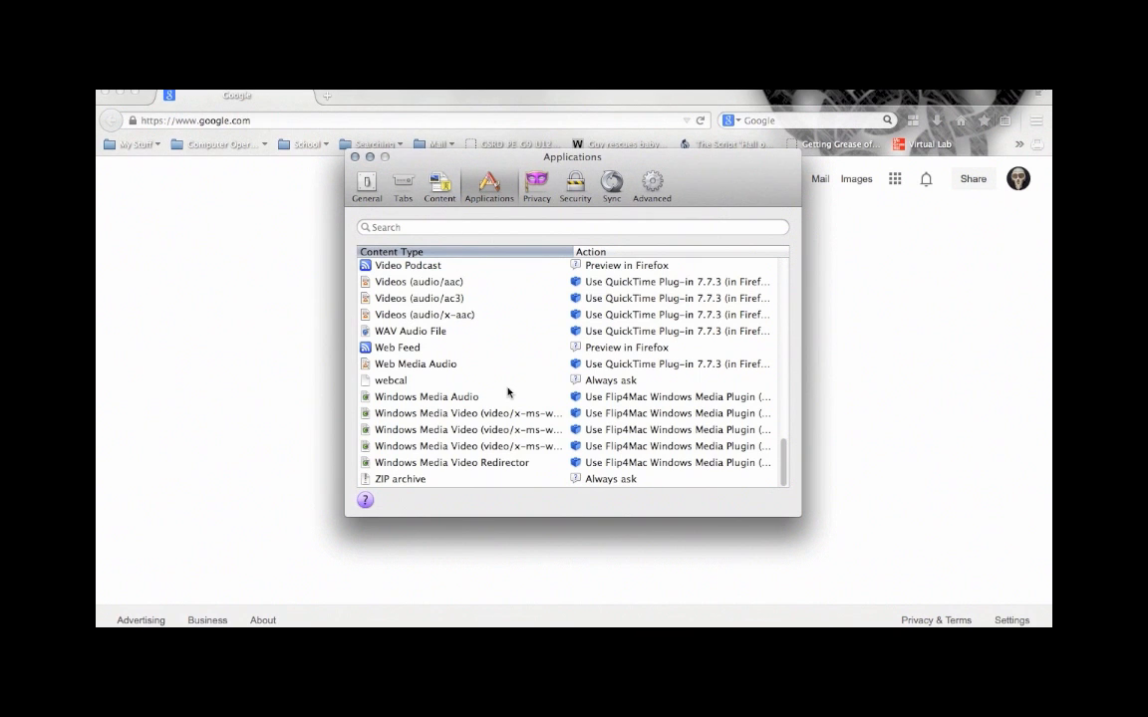
{"action": "scroll", "coordinate": [507, 386], "scroll_direction": "up", "scroll_amount": 15}
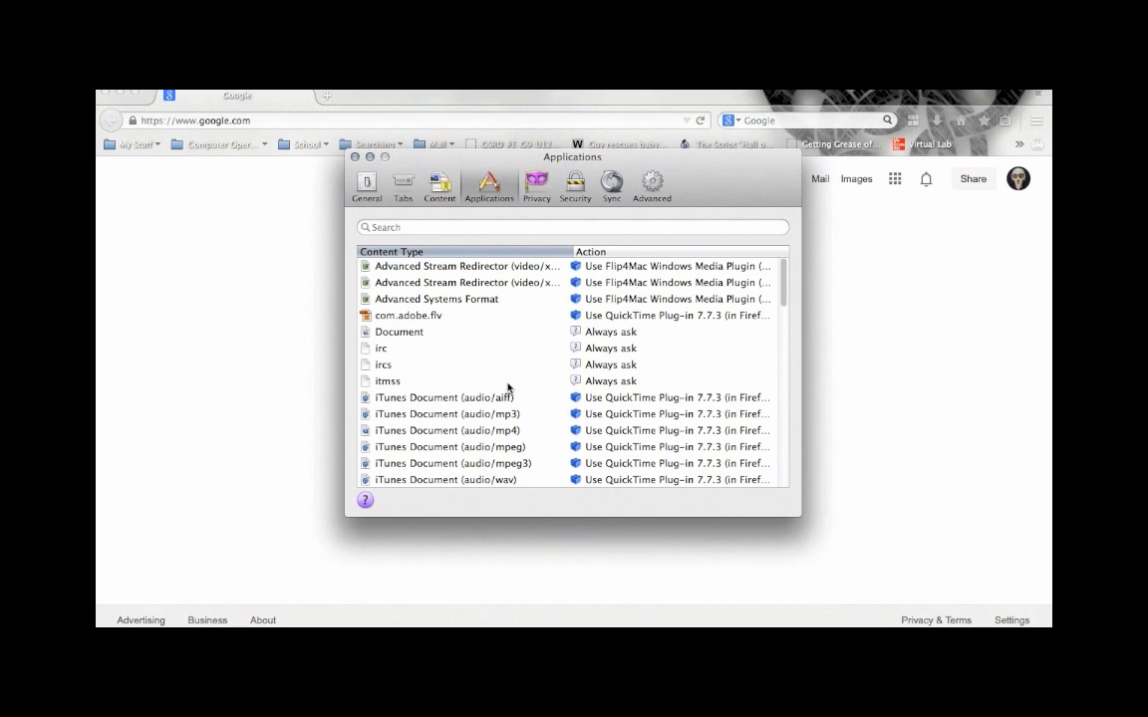
Step: In the Privacy preferences, select "Tell sites that I do not want to be tracked" and set history to "Use custom settings for history"
{"action": "left_click", "coordinate": [541, 184]}
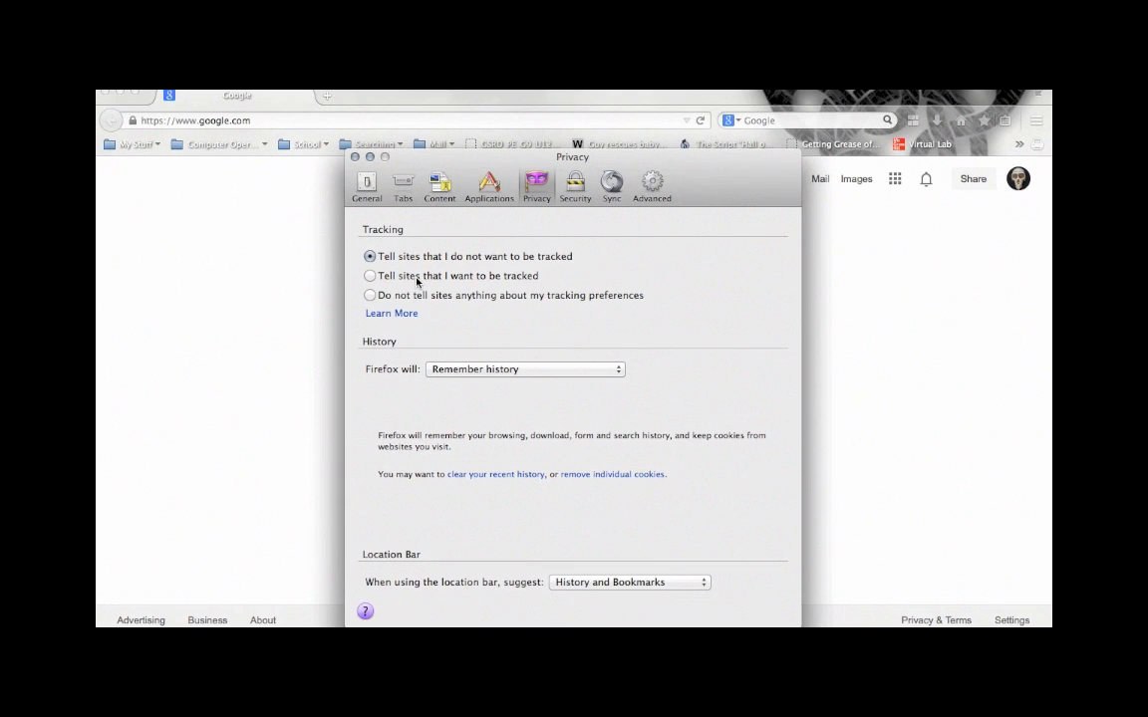
{"action": "left_click", "coordinate": [417, 279]}
{"action": "left_click", "coordinate": [370, 256]}
{"action": "left_click", "coordinate": [431, 371]}
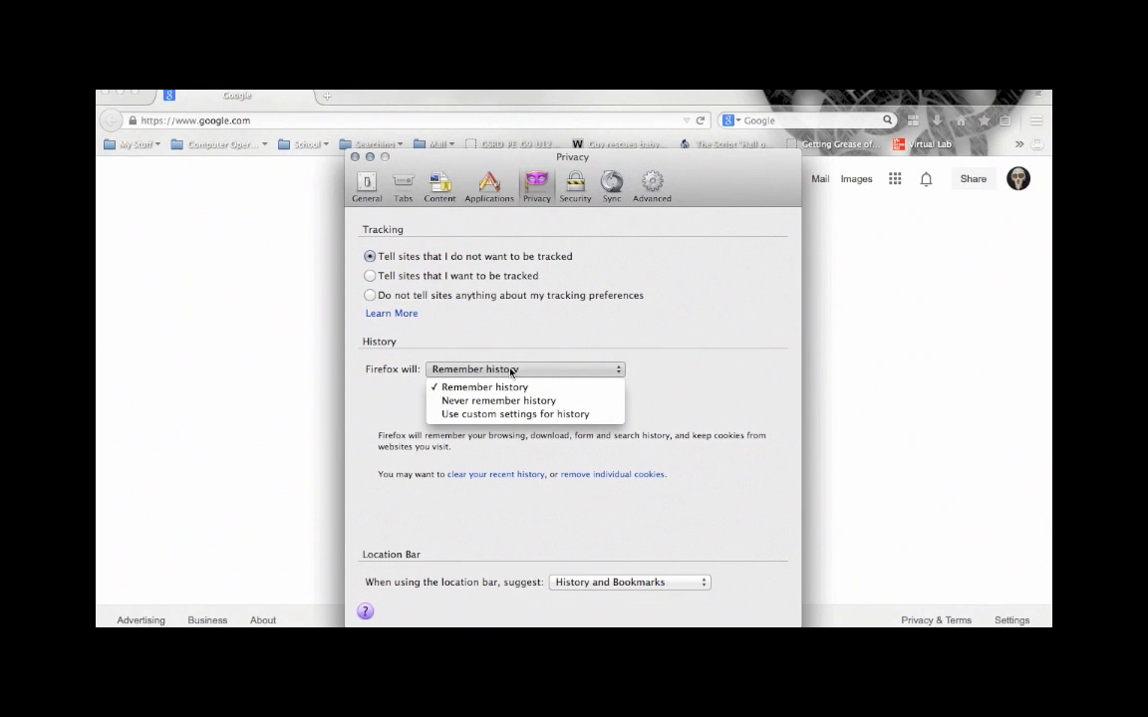
{"action": "left_click", "coordinate": [511, 419]}
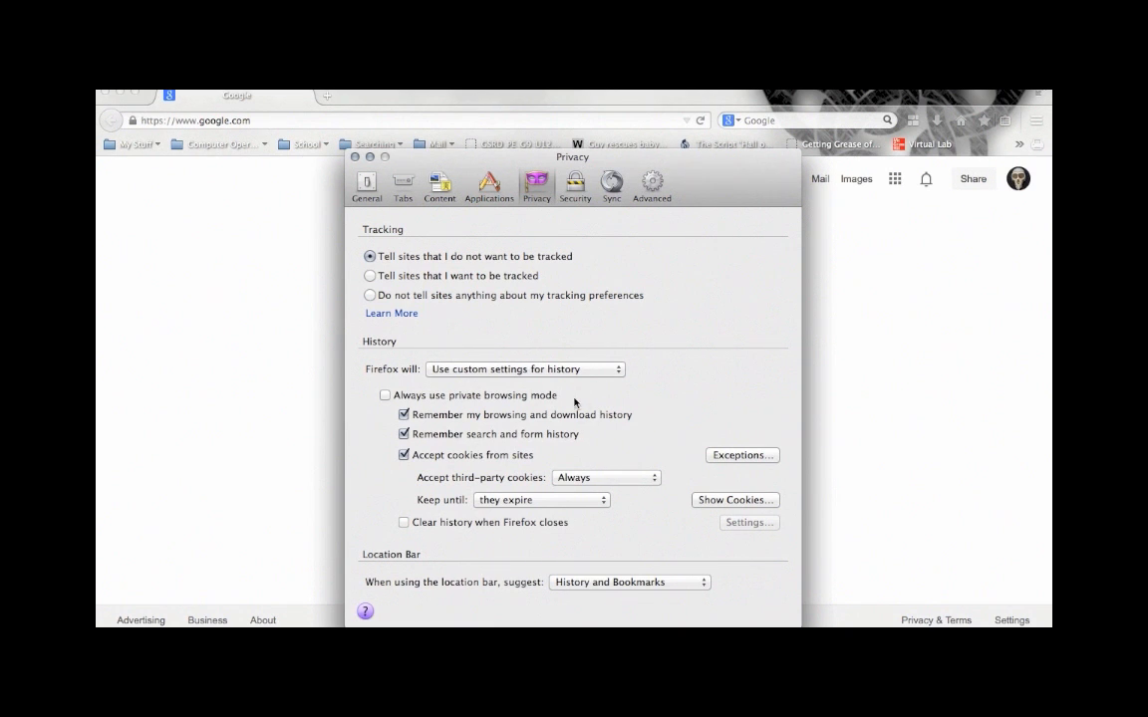
Step: Try enabling "Always use private browsing mode" and cancel the required Firefox restart
{"action": "left_click", "coordinate": [386, 395]}
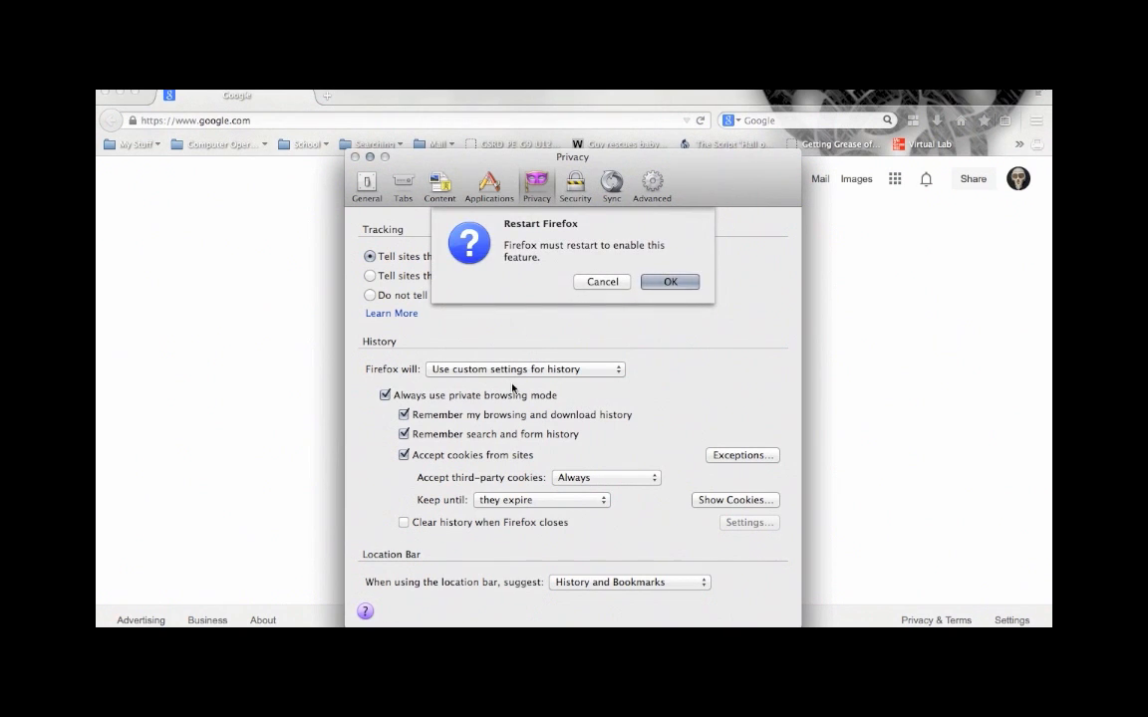
{"action": "left_click", "coordinate": [601, 282]}
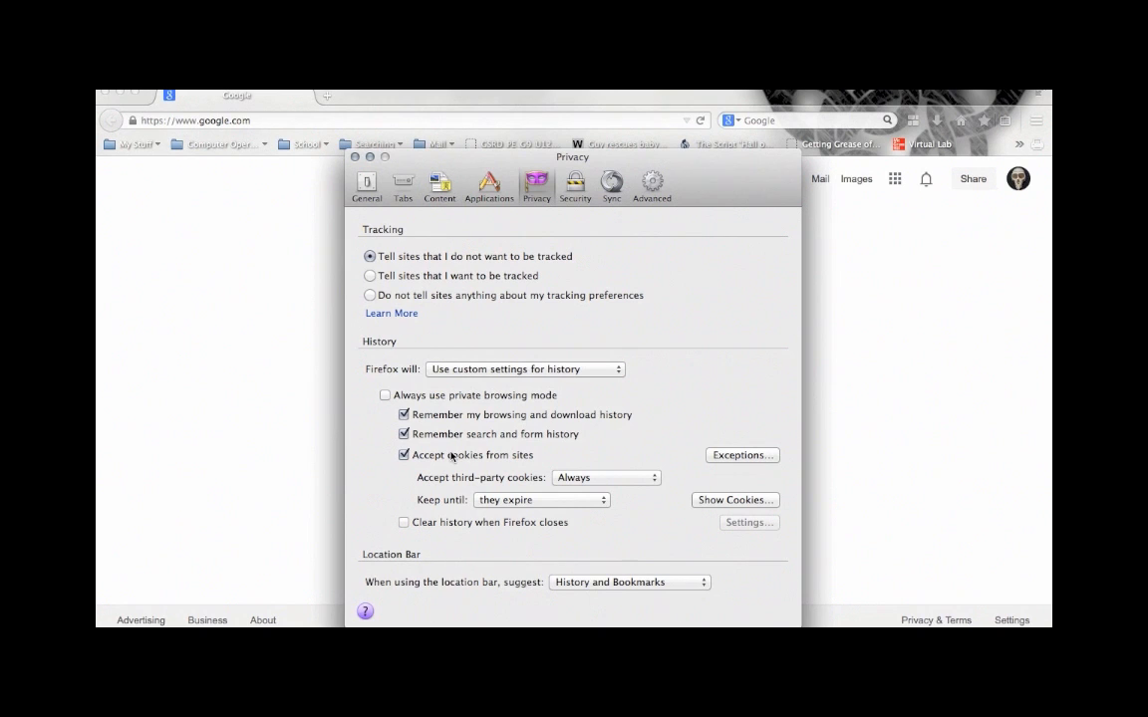
Step: Turn off "Accept cookies from sites", leave "Clear history when Firefox closes" off, and keep location bar suggestions at History and Bookmarks
{"action": "left_click", "coordinate": [405, 456]}
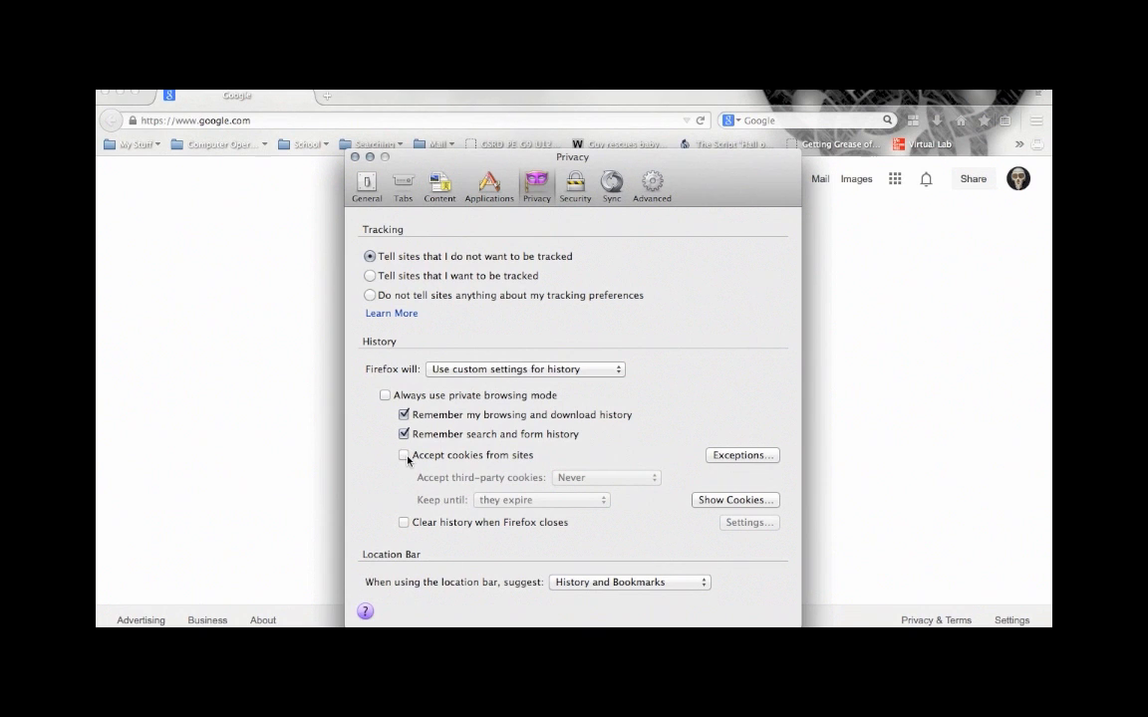
{"action": "left_click", "coordinate": [404, 522]}
{"action": "left_click", "coordinate": [403, 522]}
{"action": "left_click", "coordinate": [592, 582]}
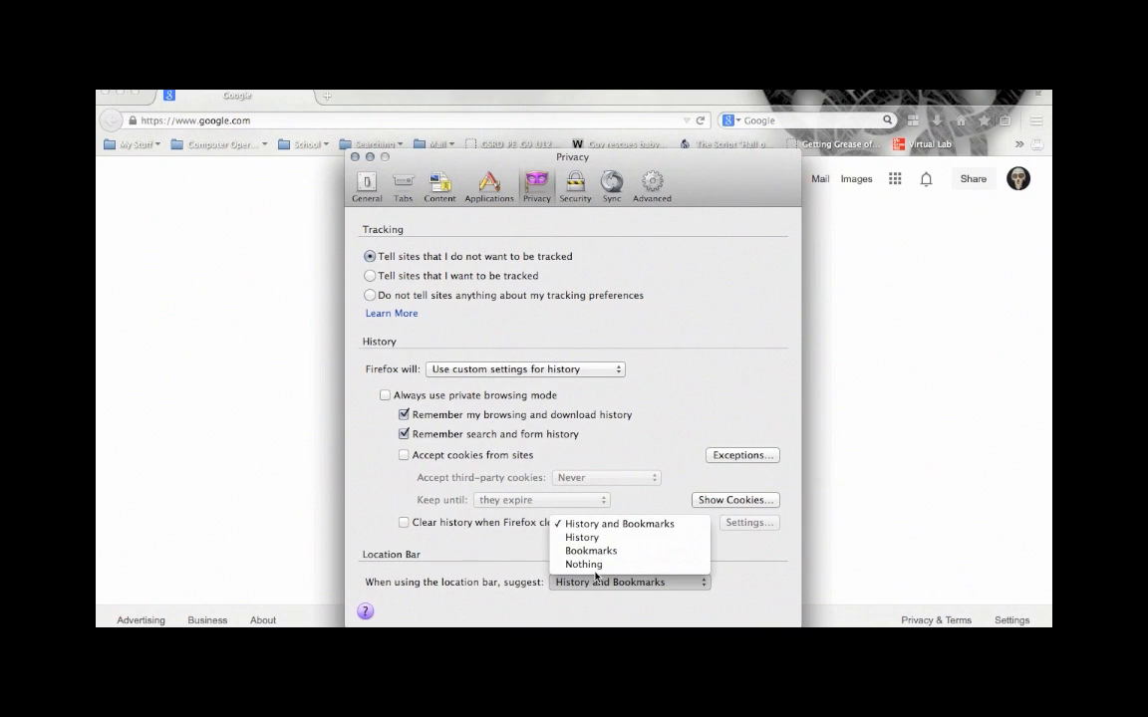
{"action": "left_click", "coordinate": [571, 527]}
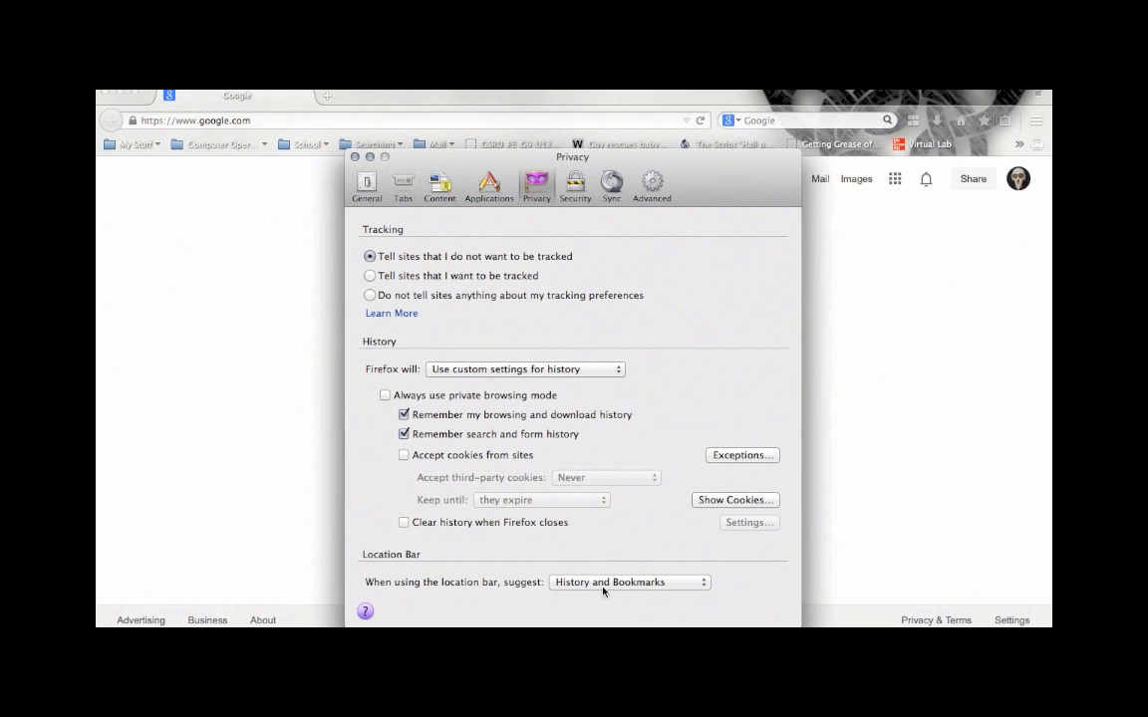
Step: Review the Security and Sync preferences and the General settings of the Advanced preferences
{"action": "left_click", "coordinate": [573, 185]}
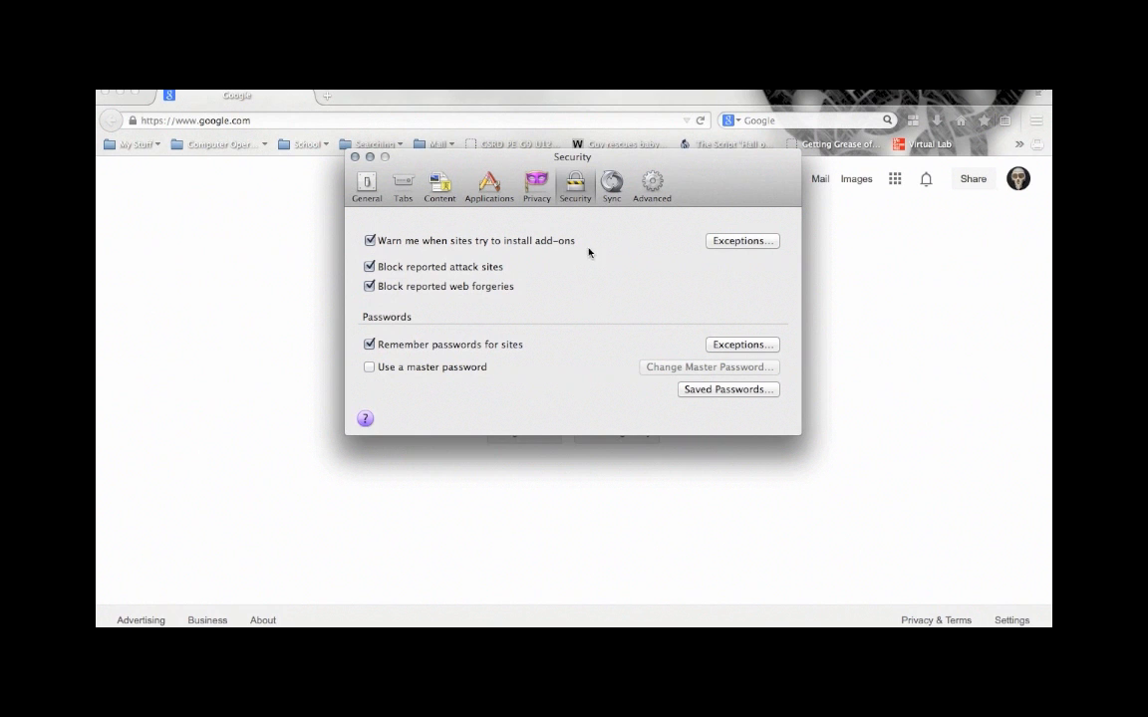
{"action": "left_click", "coordinate": [619, 195]}
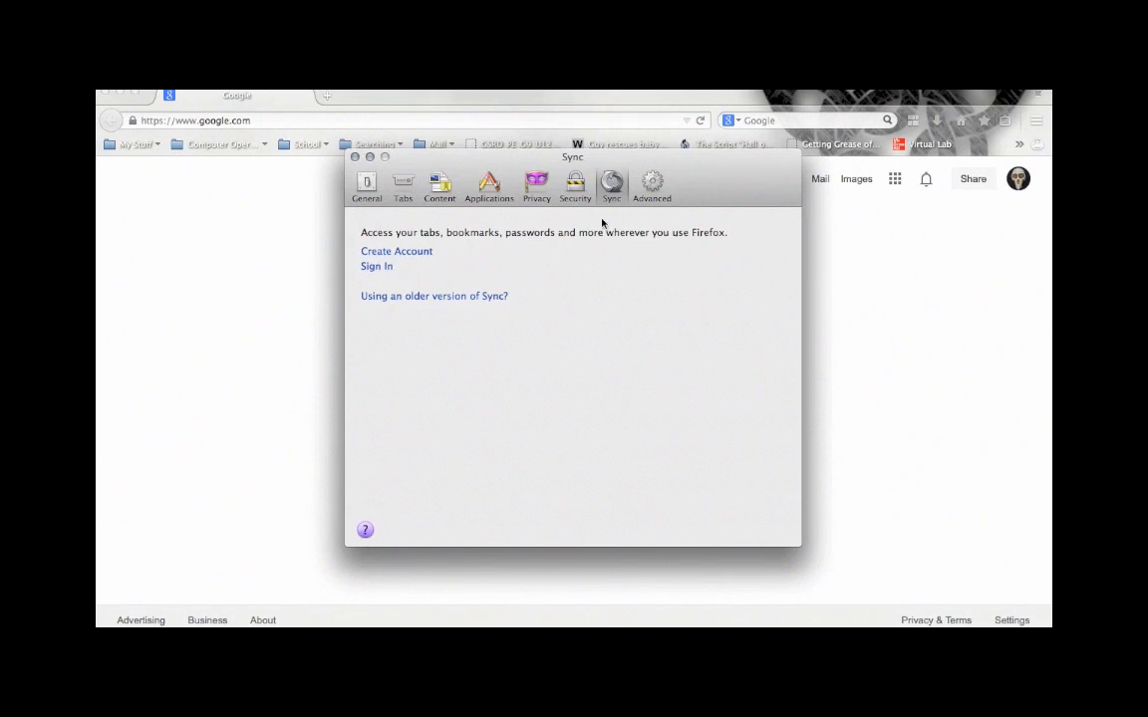
{"action": "left_click", "coordinate": [644, 197]}
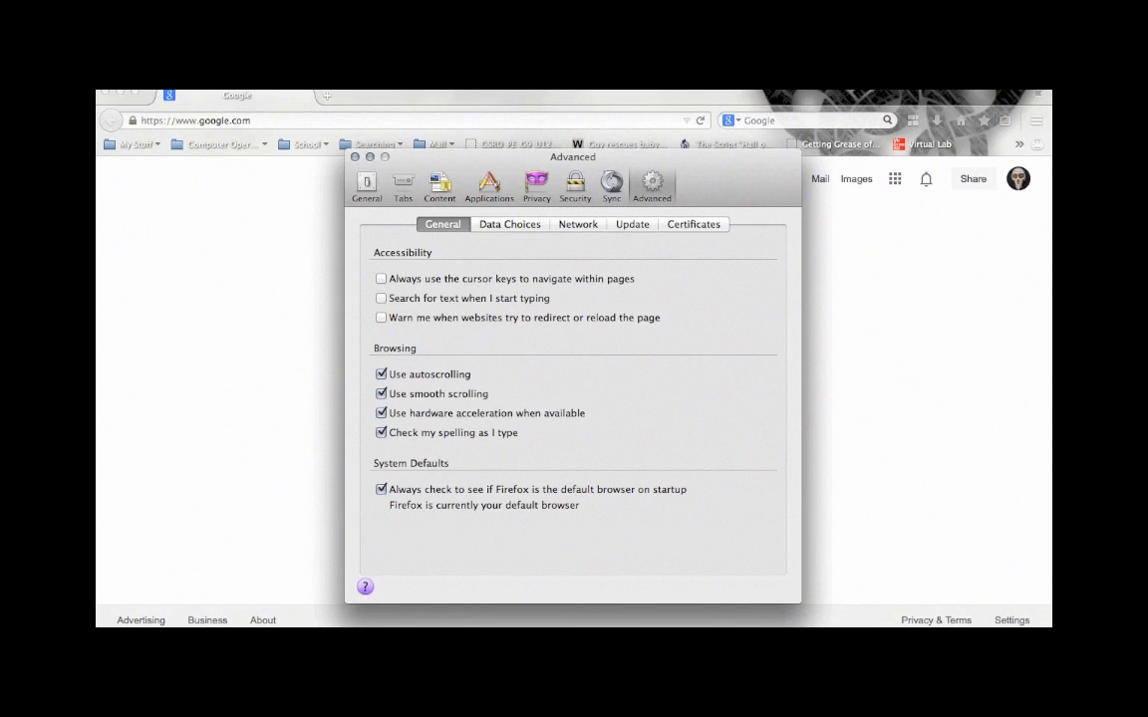
{"action": "right_click", "coordinate": [921, 512]}
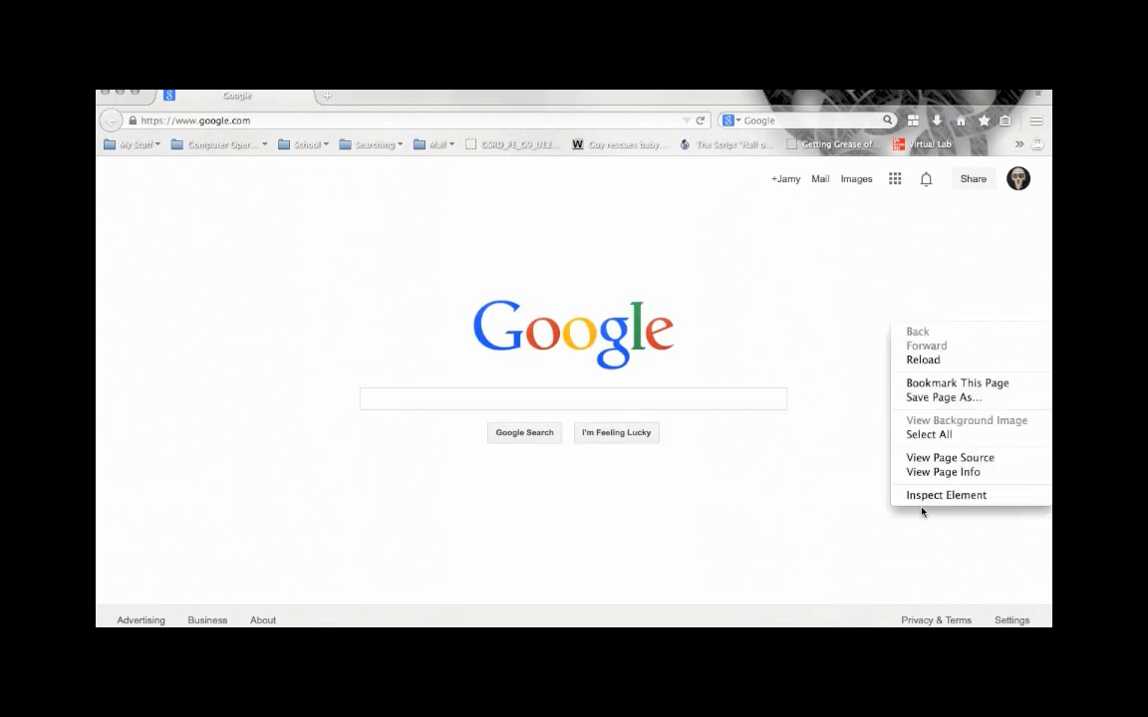
{"action": "left_click", "coordinate": [799, 509]}
{"action": "key", "text": "ctrl+Up"}
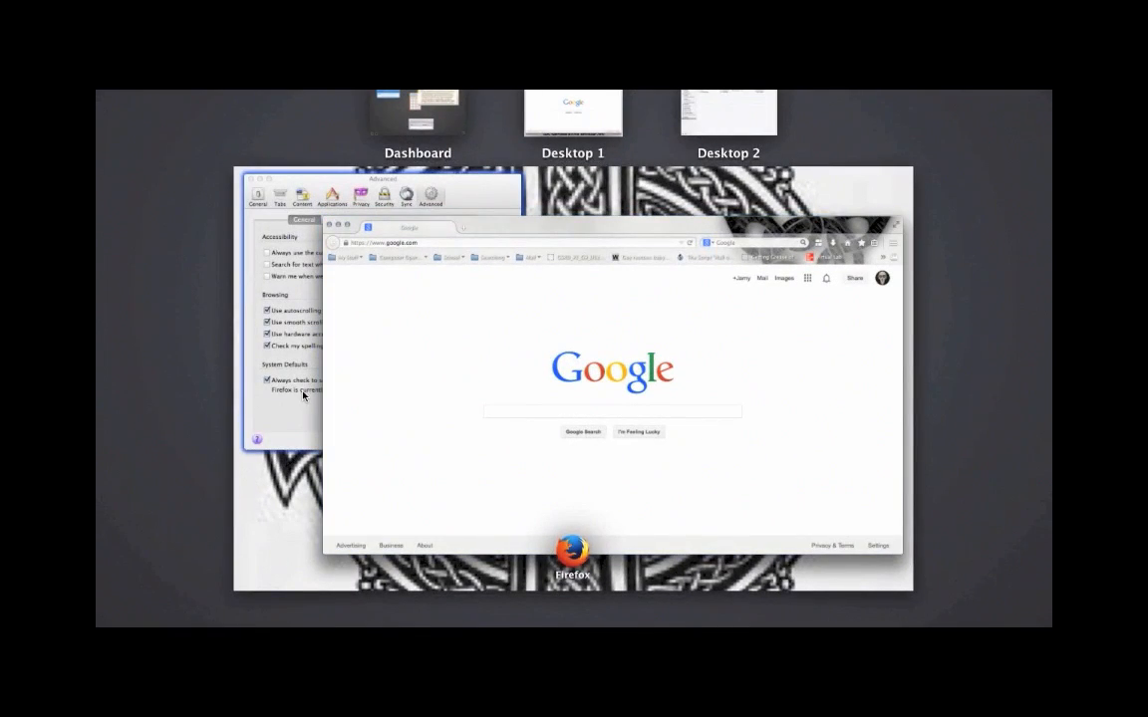
{"action": "left_click", "coordinate": [272, 352]}
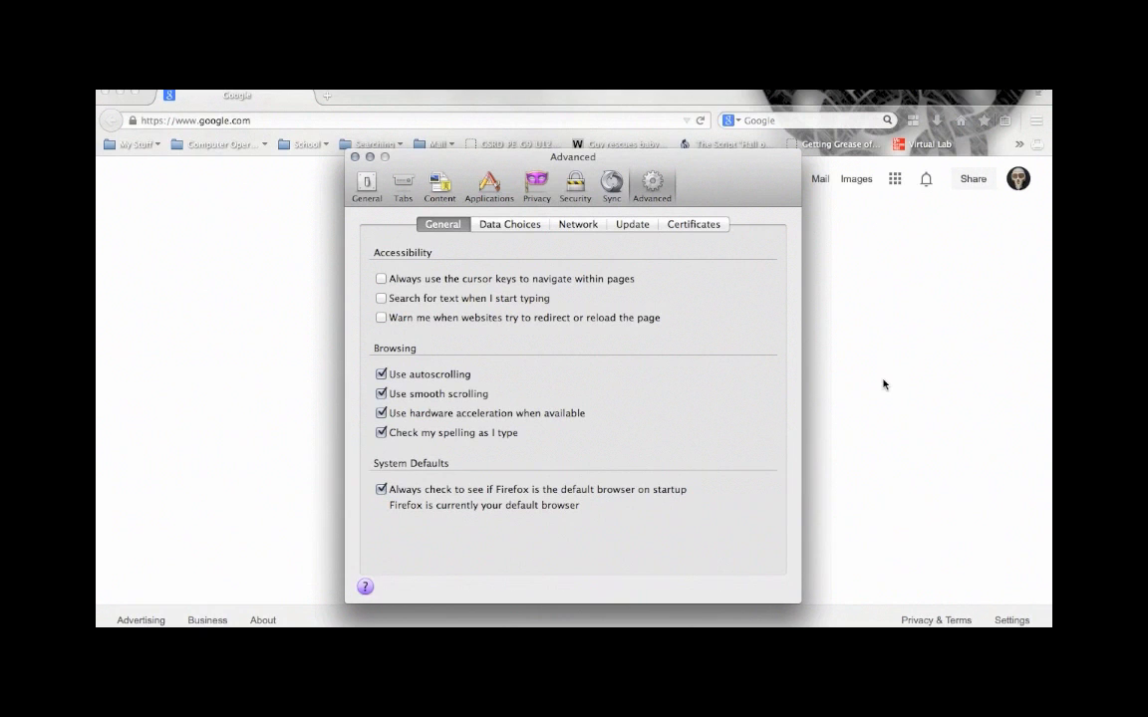
Step: Open Wikipedia in a new browser tab from the Searching bookmarks folder
{"action": "left_click", "coordinate": [912, 298]}
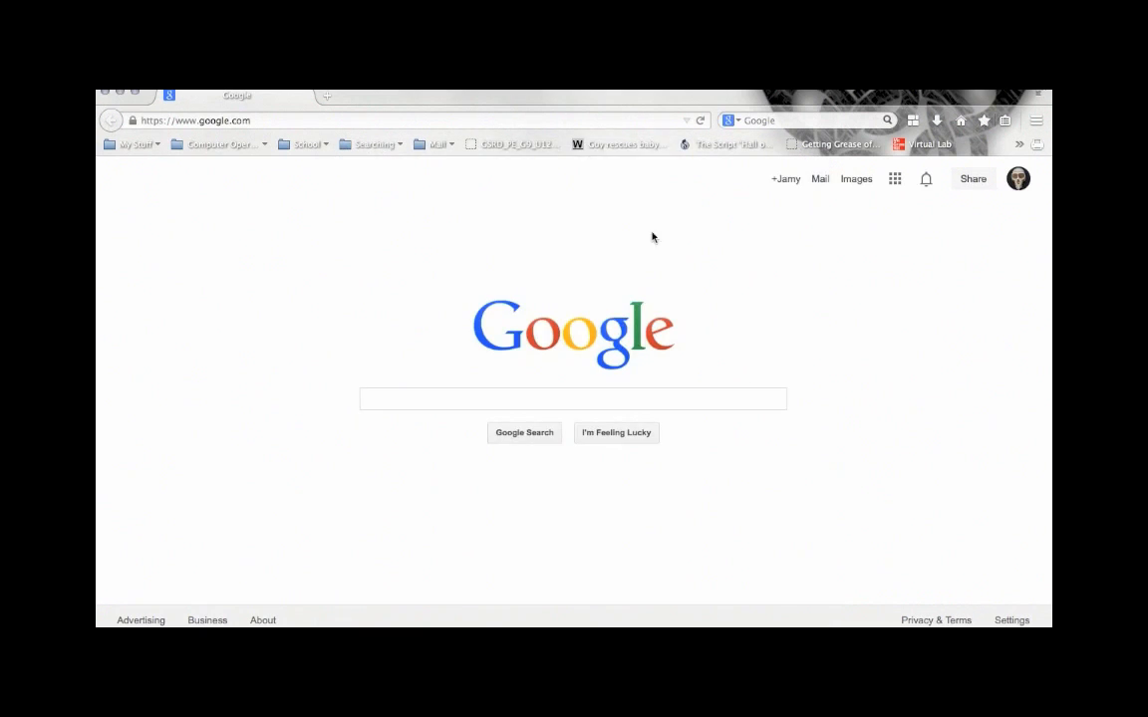
{"action": "left_click", "coordinate": [326, 102]}
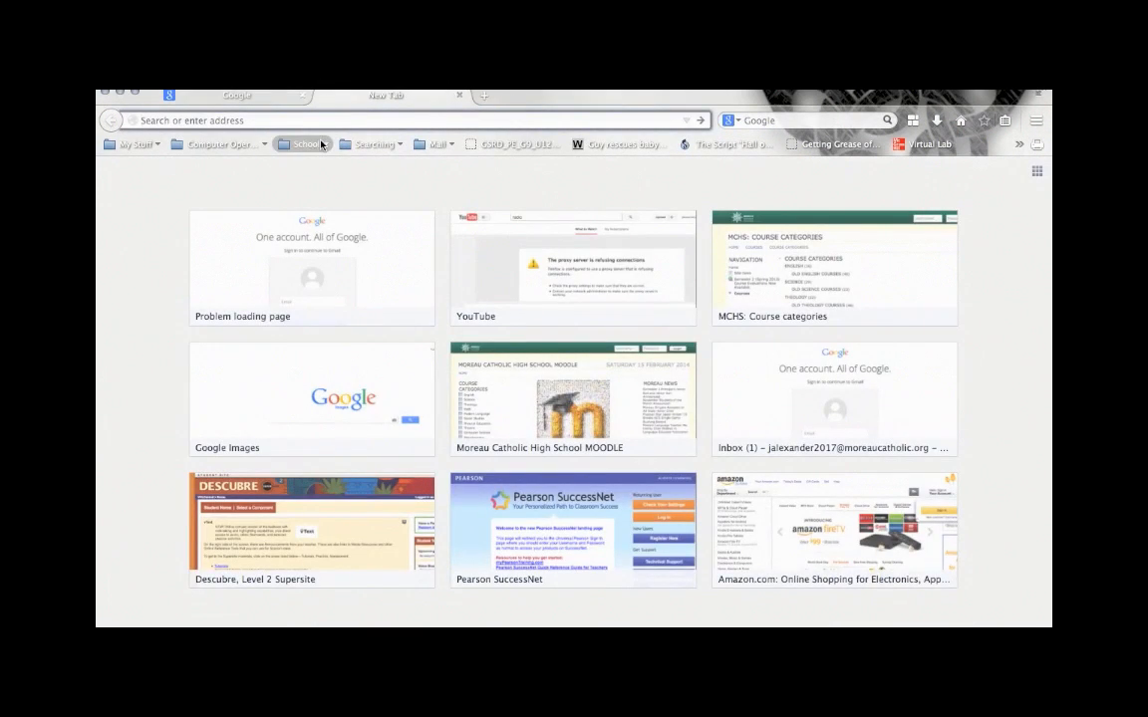
{"action": "left_click", "coordinate": [120, 140]}
{"action": "mouse_move", "coordinate": [325, 145]}
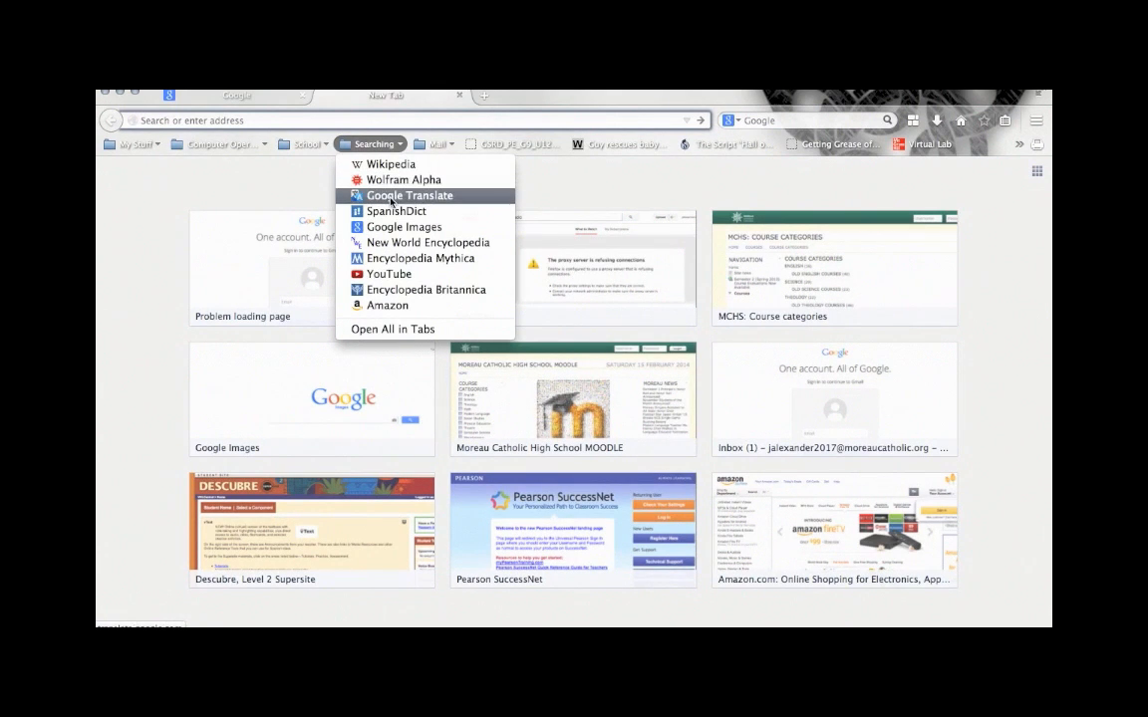
{"action": "left_click", "coordinate": [385, 165]}
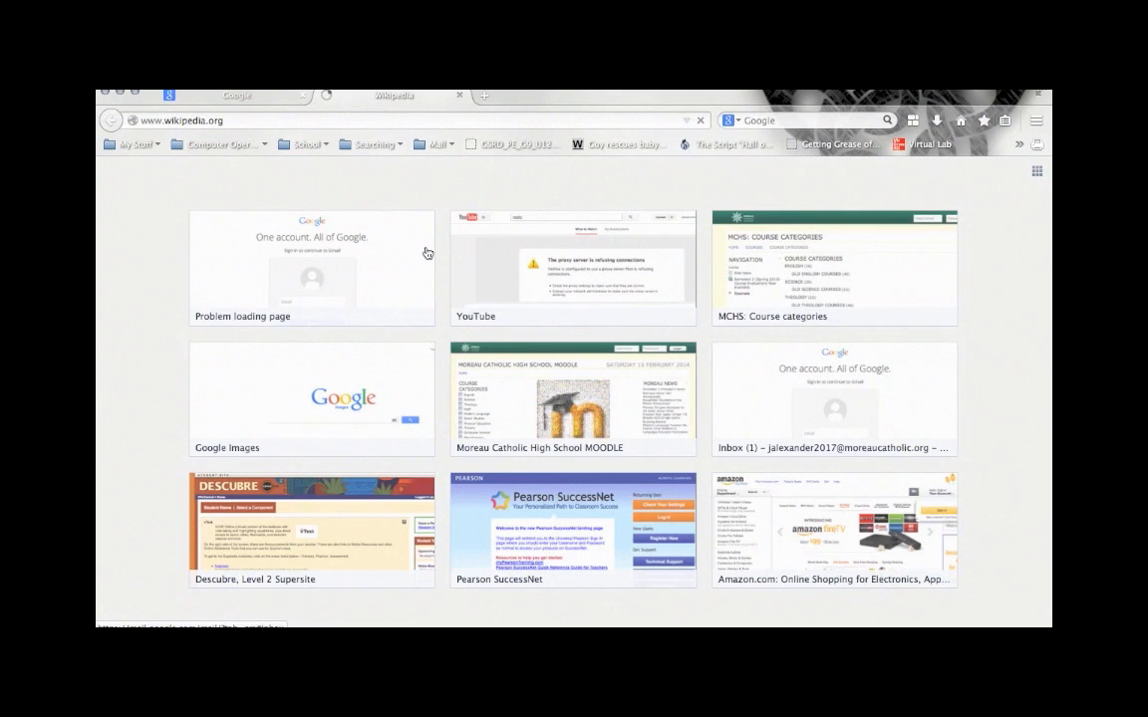
Step: Search Wikipedia for "aljksdhf;k", and replace that query with a search for "batman"
{"action": "type", "text": "aljksdhf;k"}
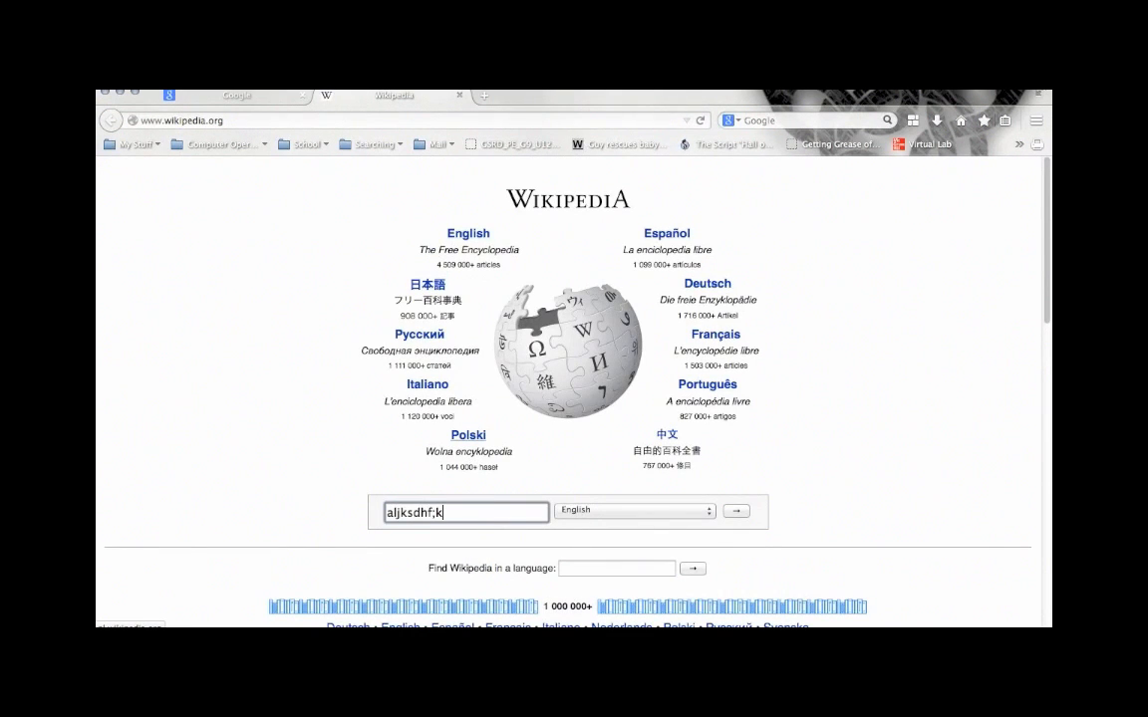
{"action": "key", "text": "Return"}
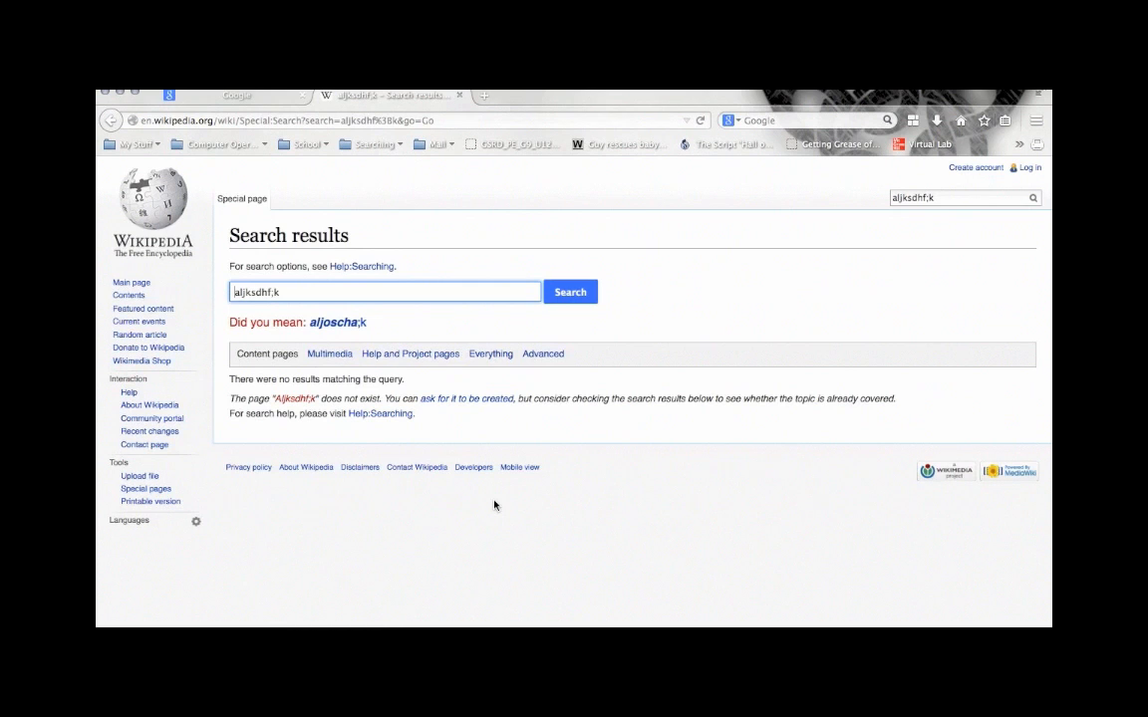
{"action": "left_click", "coordinate": [340, 291]}
{"action": "key", "text": "super+a"}
{"action": "key", "text": "BackSpace"}
{"action": "type", "text": "batman"}
{"action": "key", "text": "Return"}
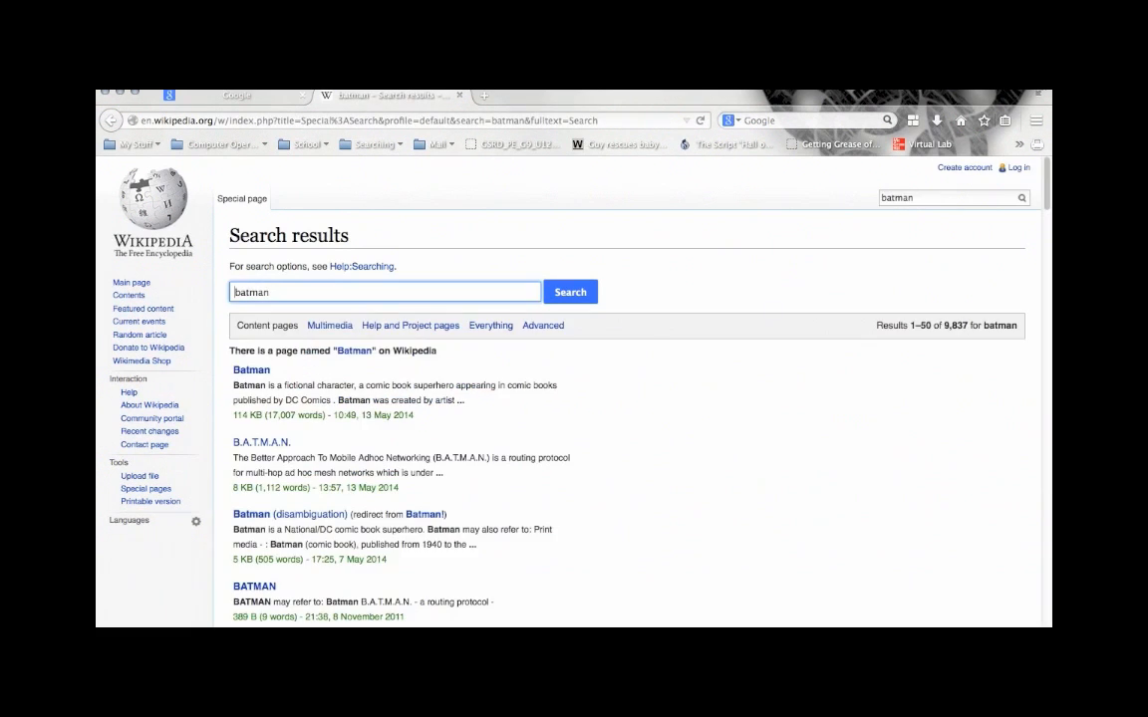
Step: Examine the Batman search results down to the end of the page, trying out the scrolling behaviour
{"action": "scroll", "coordinate": [359, 327], "scroll_direction": "down", "scroll_amount": 15}
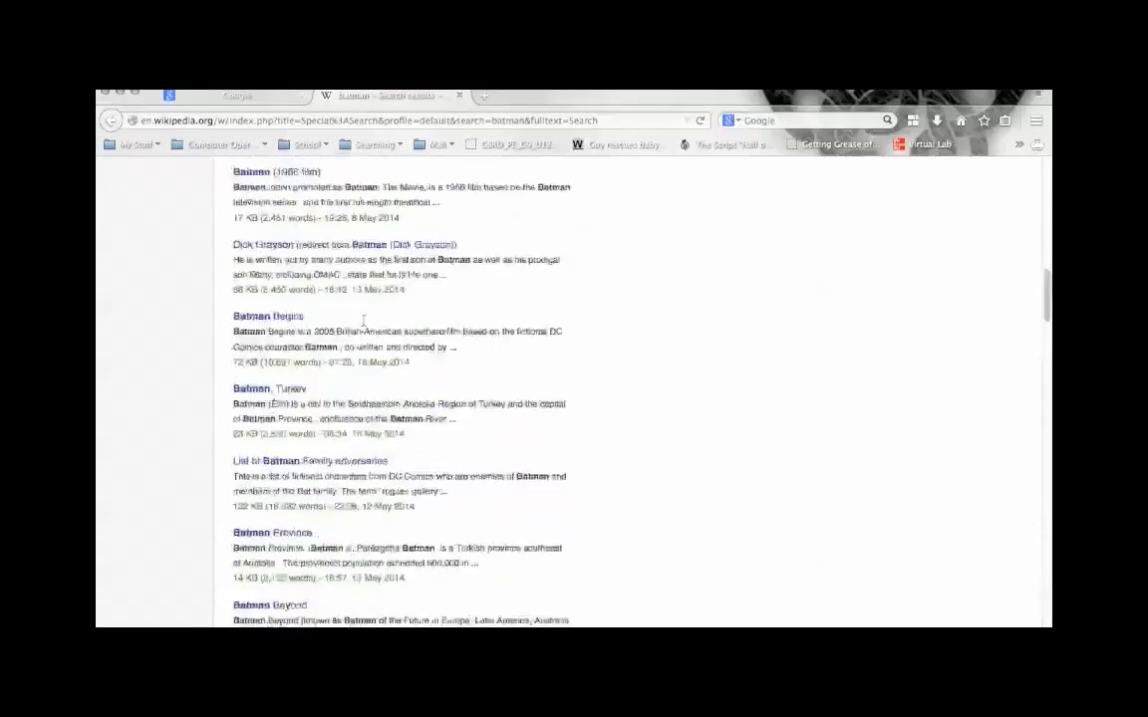
{"action": "scroll", "coordinate": [365, 326], "scroll_direction": "up", "scroll_amount": 15}
{"action": "scroll", "coordinate": [364, 326], "scroll_direction": "down", "scroll_amount": 5}
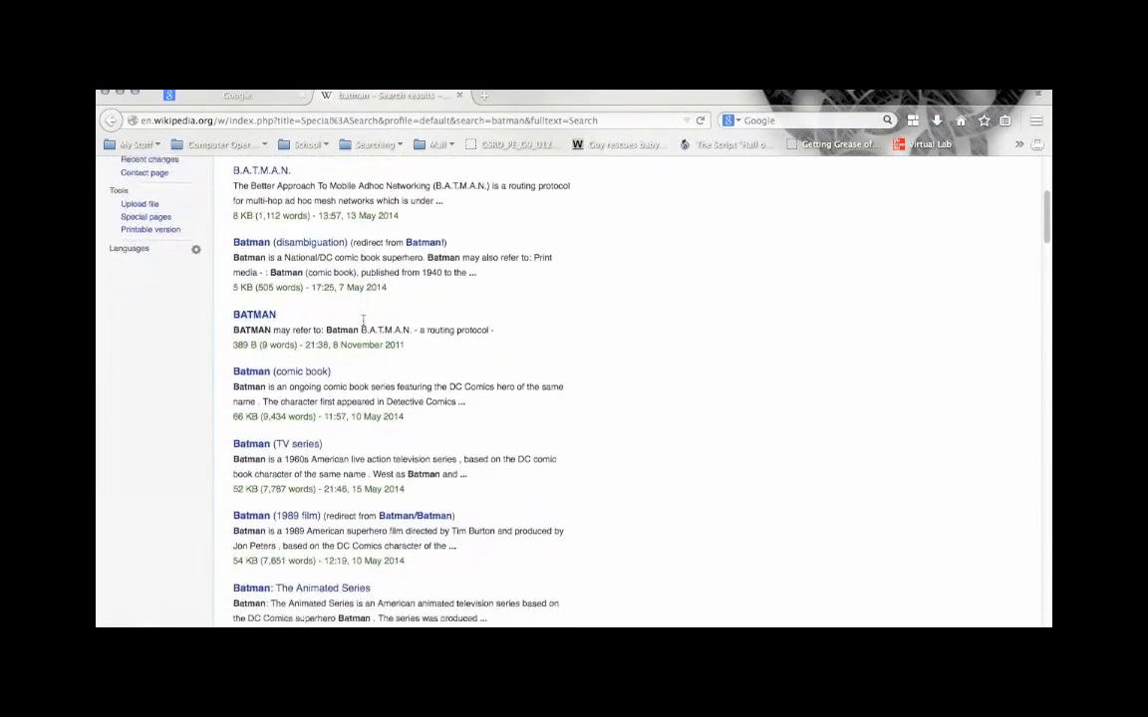
{"action": "scroll", "coordinate": [365, 319], "scroll_direction": "down", "scroll_amount": 2}
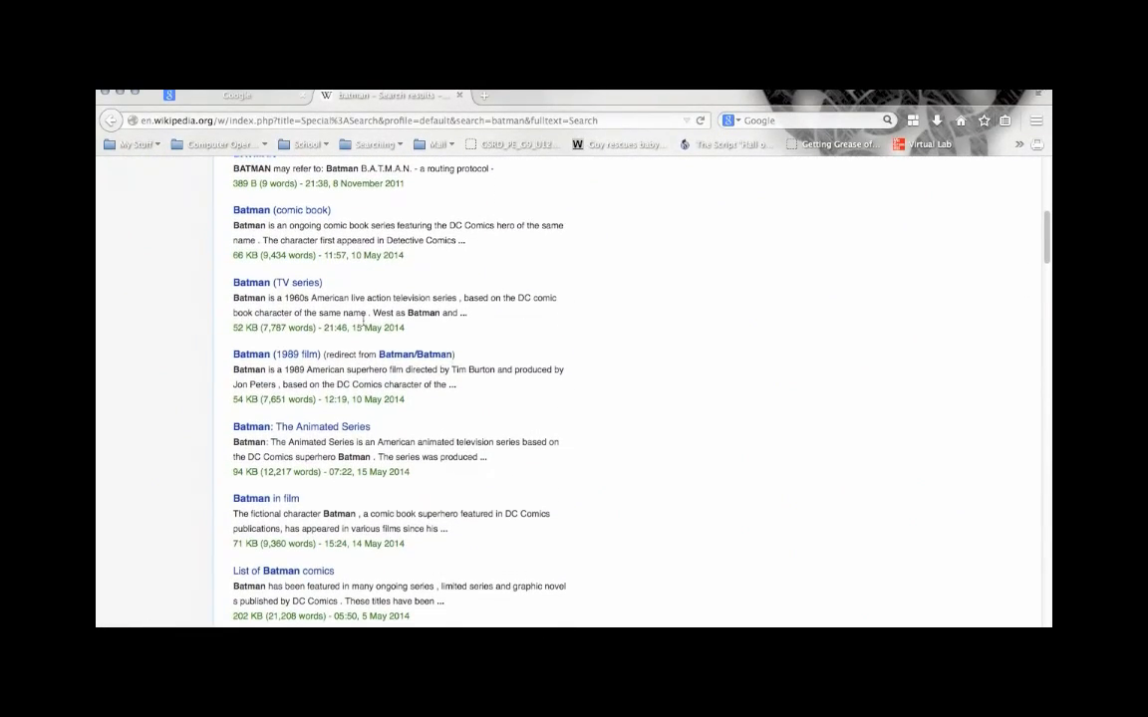
{"action": "scroll", "coordinate": [364, 319], "scroll_direction": "up", "scroll_amount": 1}
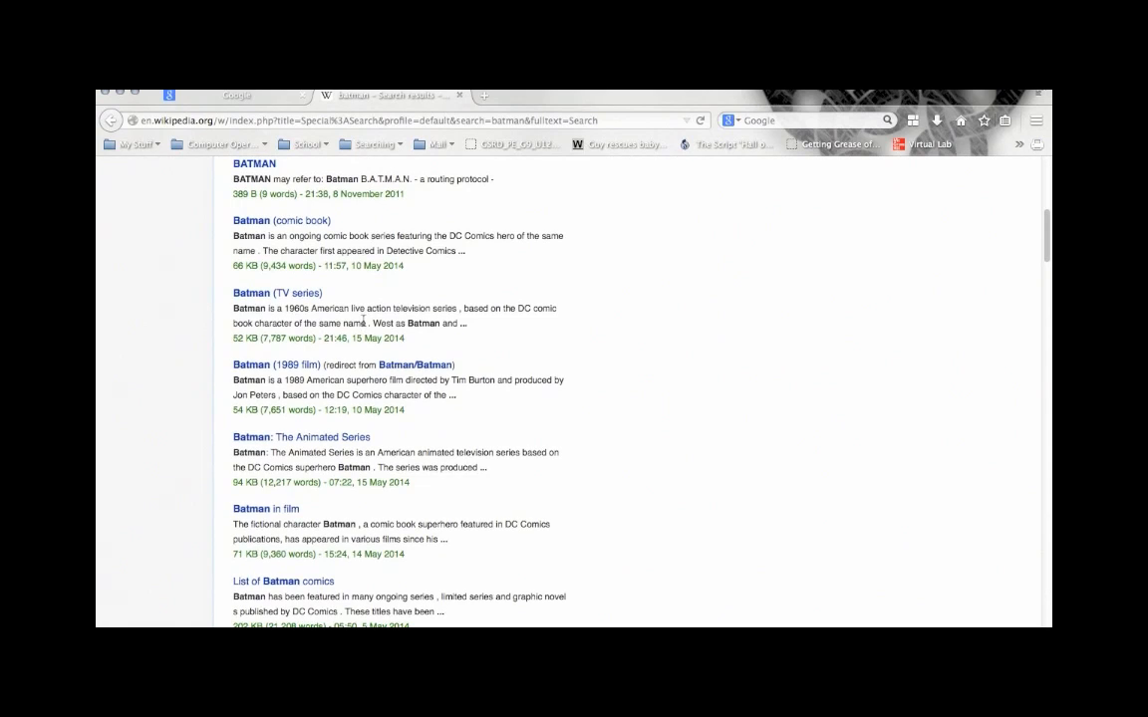
{"action": "scroll", "coordinate": [365, 325], "scroll_direction": "down", "scroll_amount": 1}
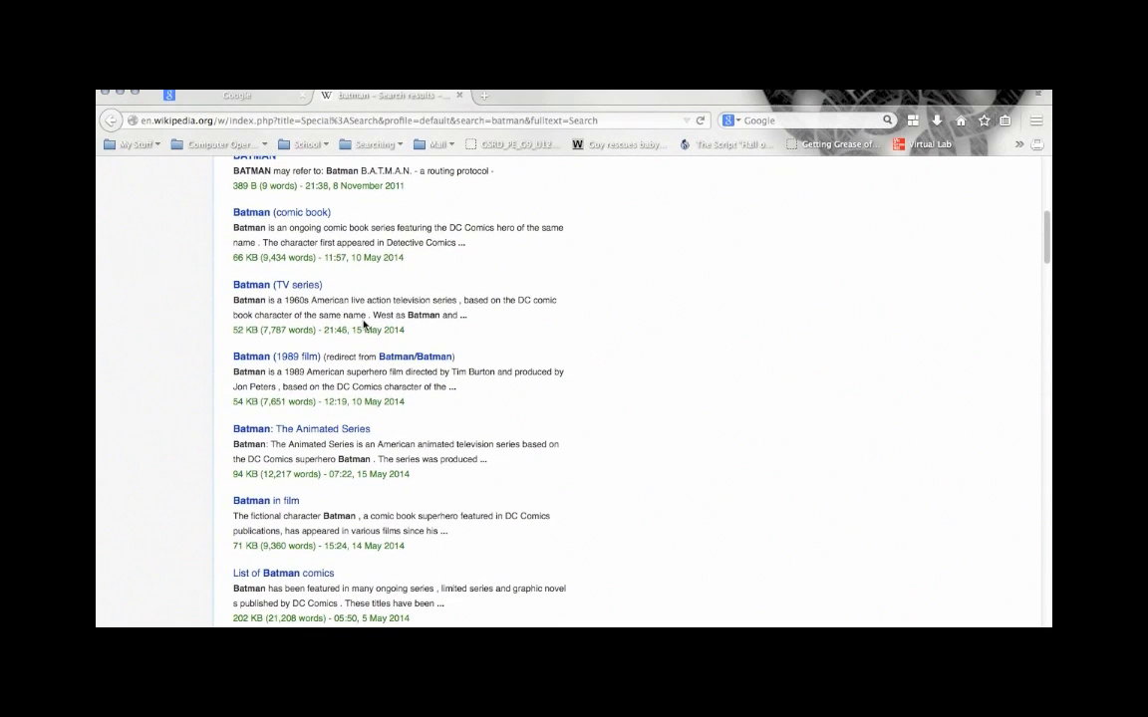
{"action": "scroll", "coordinate": [364, 324], "scroll_direction": "down", "scroll_amount": 5}
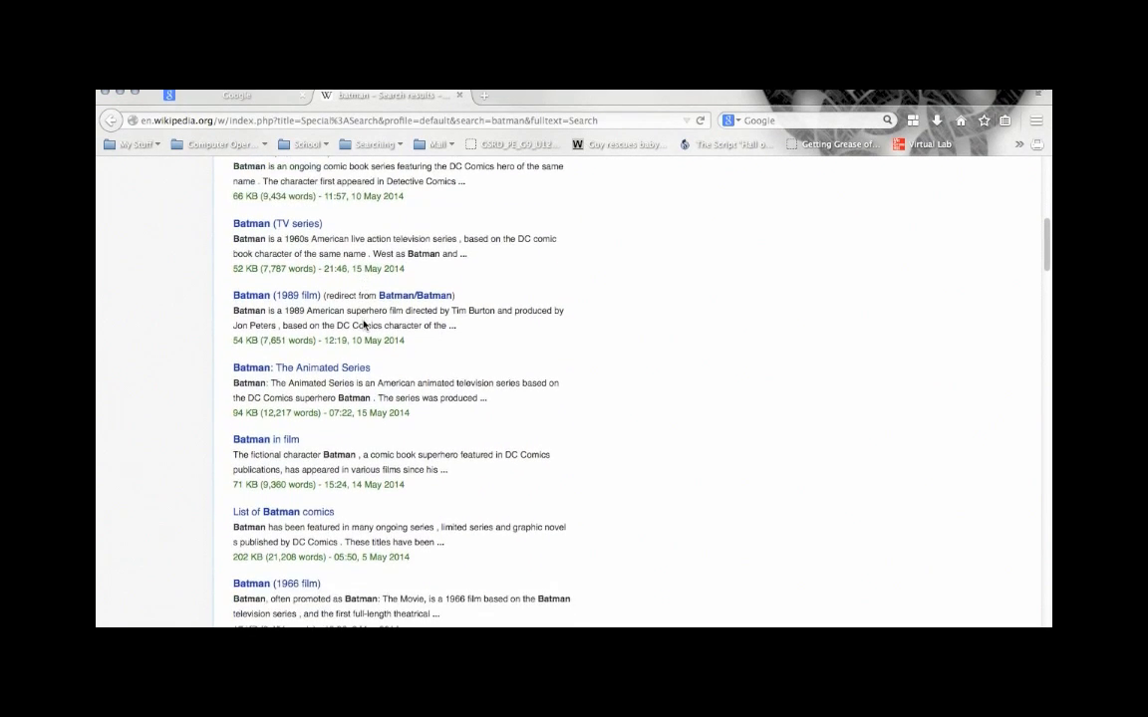
{"action": "scroll", "coordinate": [364, 325], "scroll_direction": "down", "scroll_amount": 1}
{"action": "right_click", "coordinate": [364, 323]}
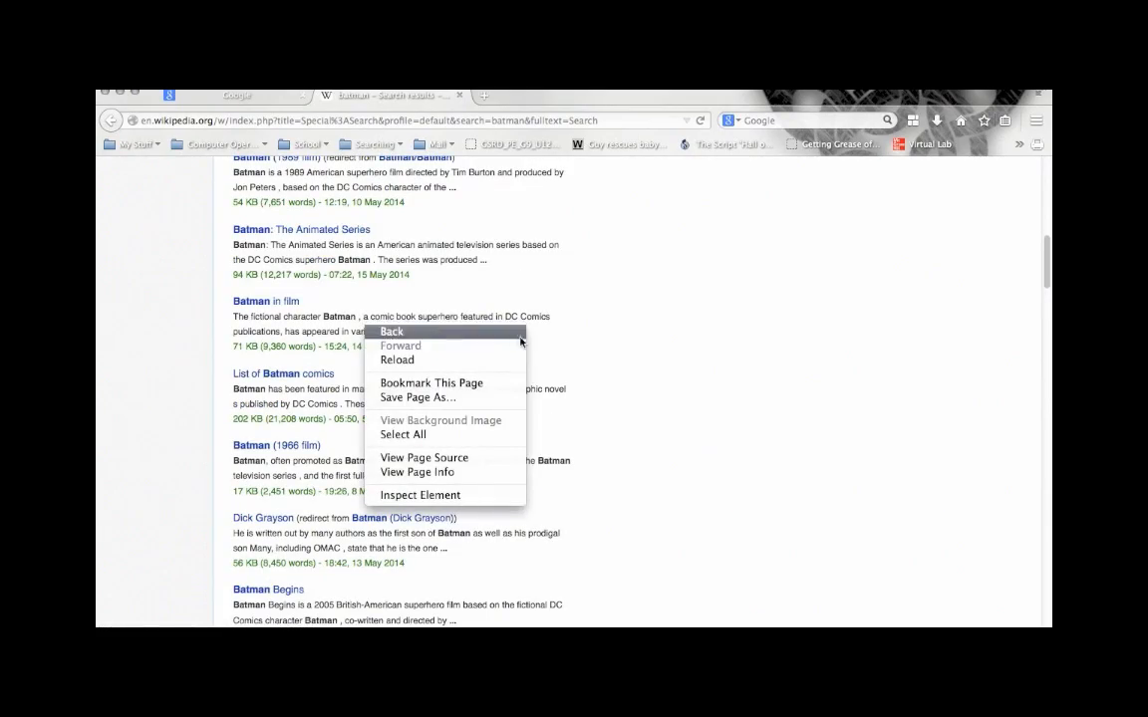
{"action": "left_click", "coordinate": [563, 339]}
{"action": "scroll", "coordinate": [563, 340], "scroll_direction": "up", "scroll_amount": 20}
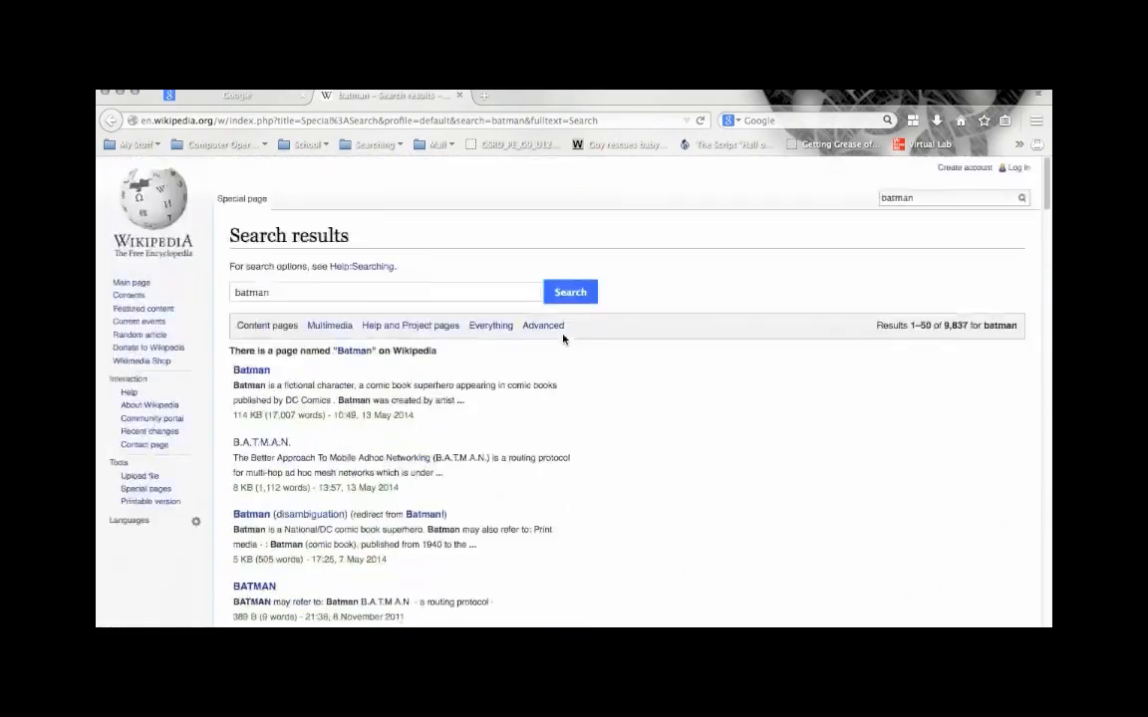
{"action": "scroll", "coordinate": [564, 339], "scroll_direction": "down", "scroll_amount": 20}
{"action": "scroll", "coordinate": [562, 340], "scroll_direction": "down", "scroll_amount": 20}
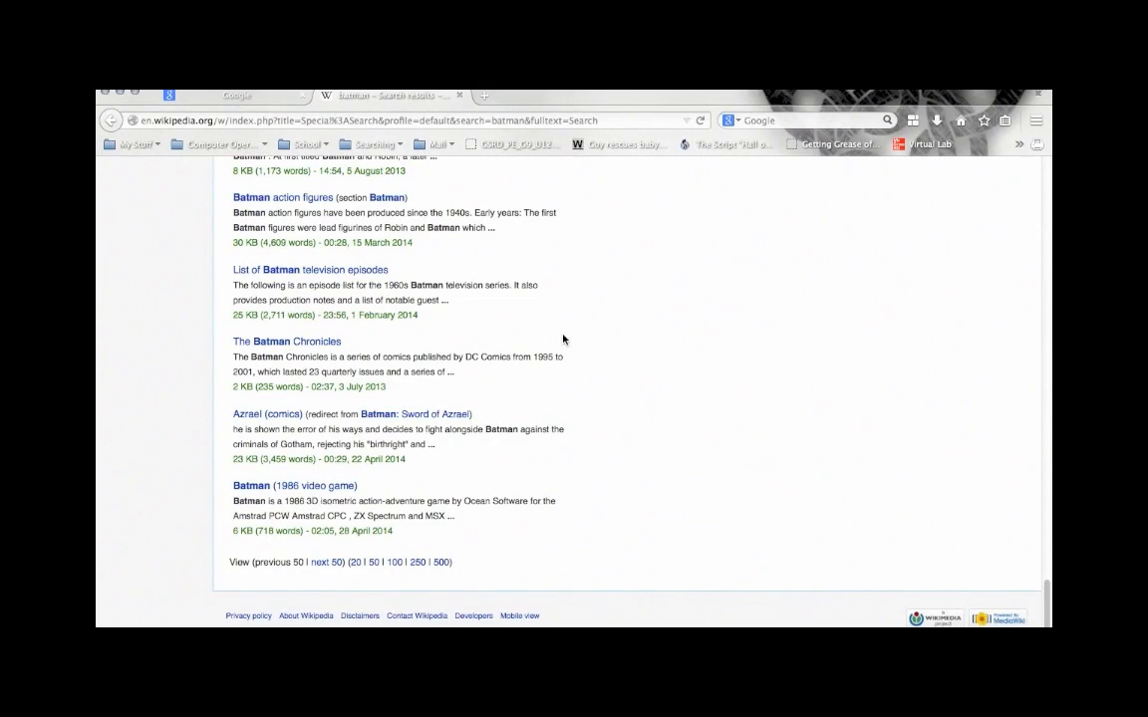
Step: Bring the Advanced preferences window back to the front, review its General settings, and close the window
{"action": "key", "text": "ctrl+Down"}
{"action": "left_click", "coordinate": [608, 372]}
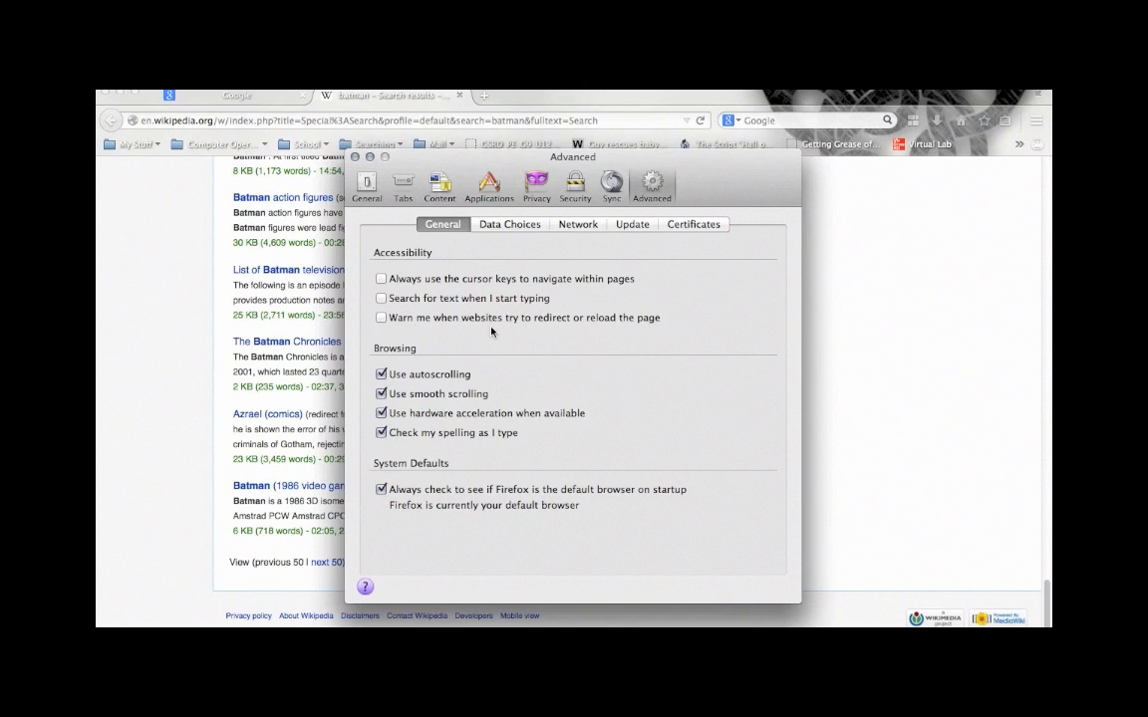
{"action": "left_click", "coordinate": [354, 156]}
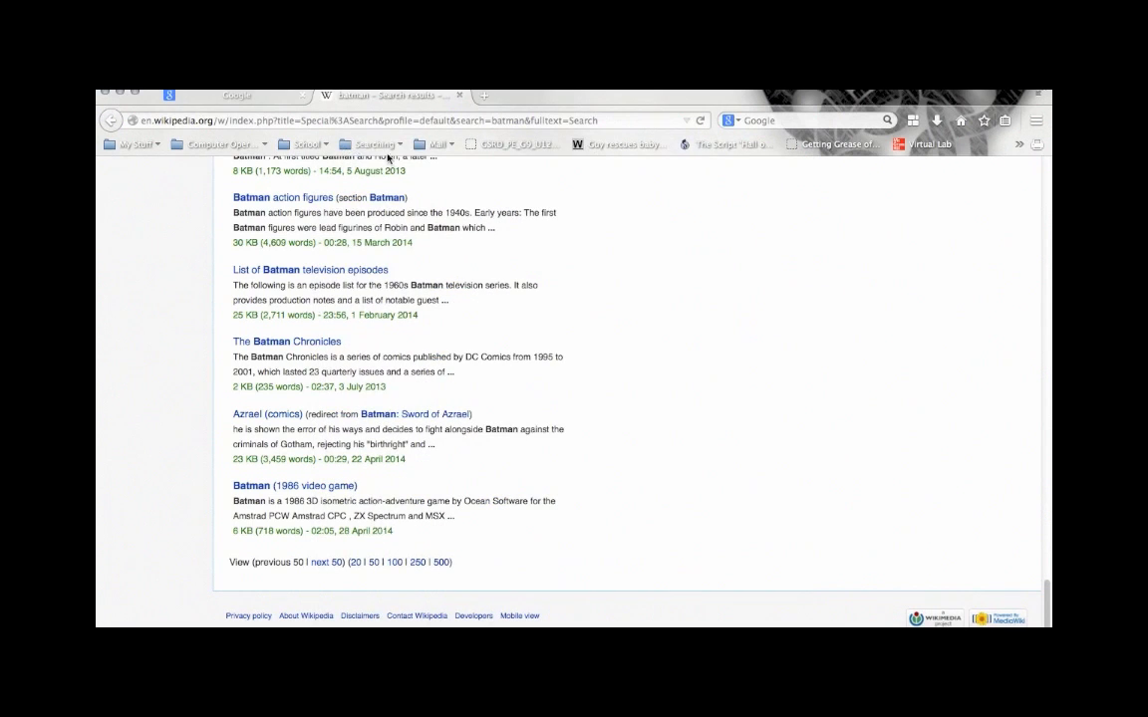
Step: Close the Wikipedia search results page and show the About Firefox information to check the version and update status
{"action": "left_click", "coordinate": [459, 96]}
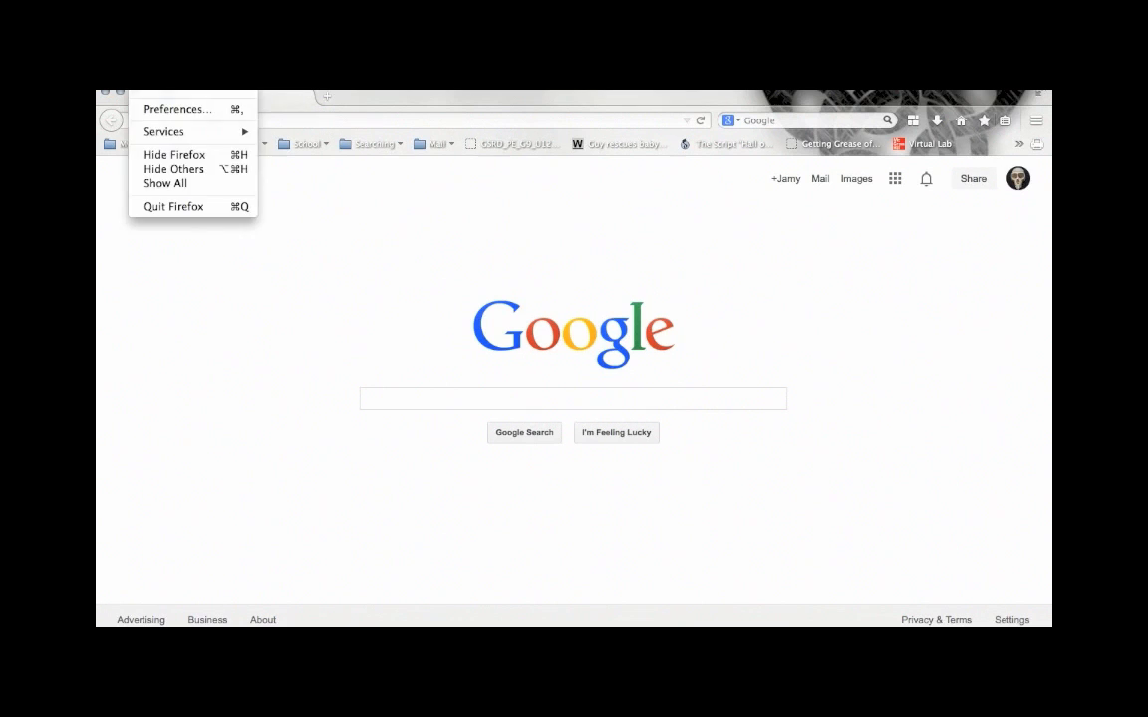
{"action": "left_click", "coordinate": [149, 94]}
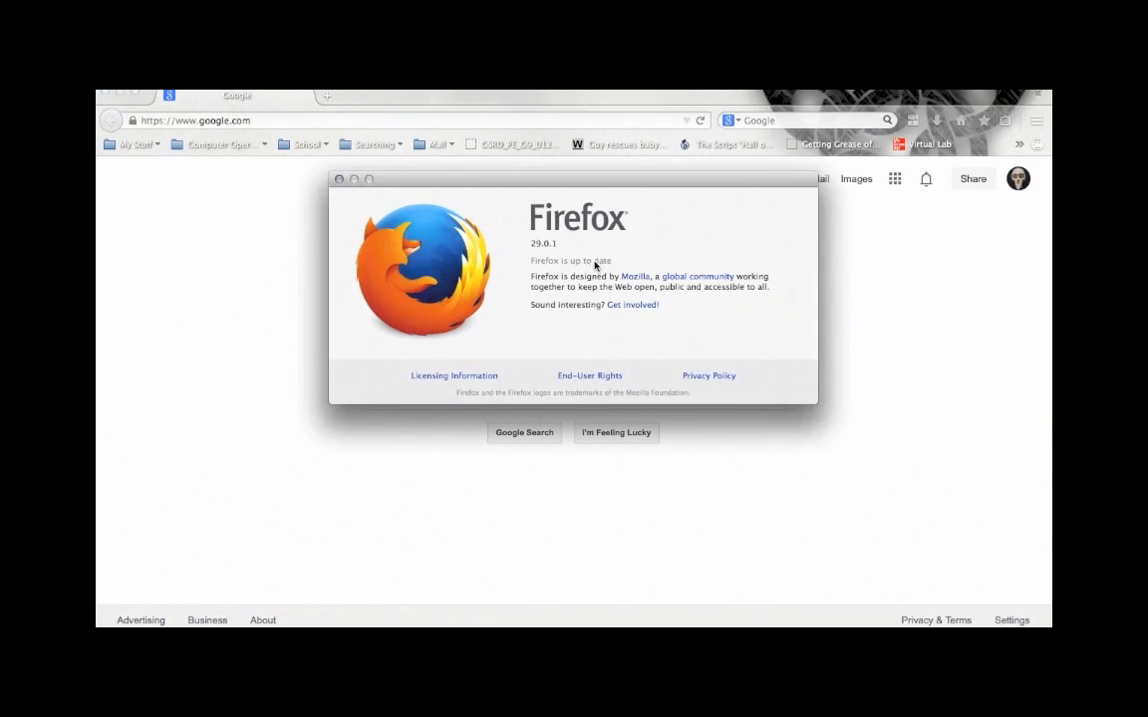